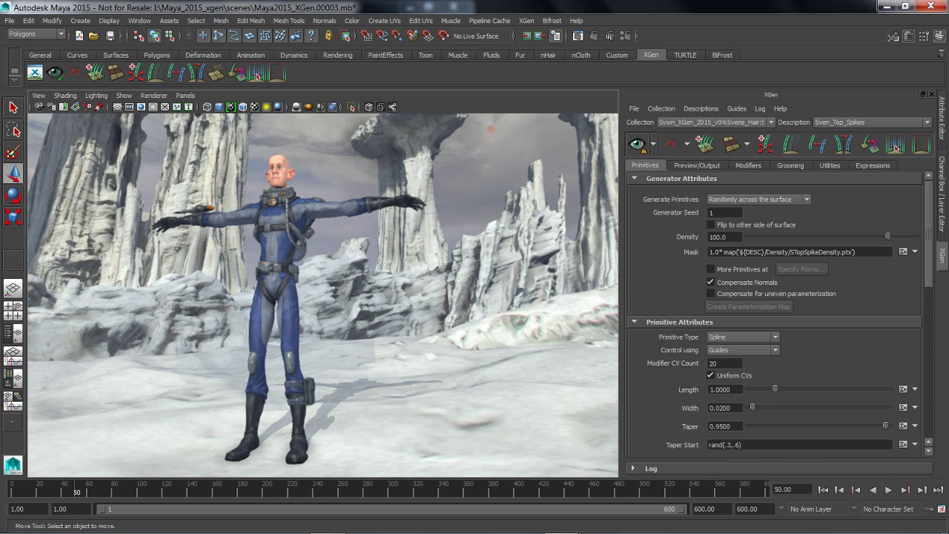
# Step: Generate the XGen hair preview on the character's head
pyautogui.click(636, 144)
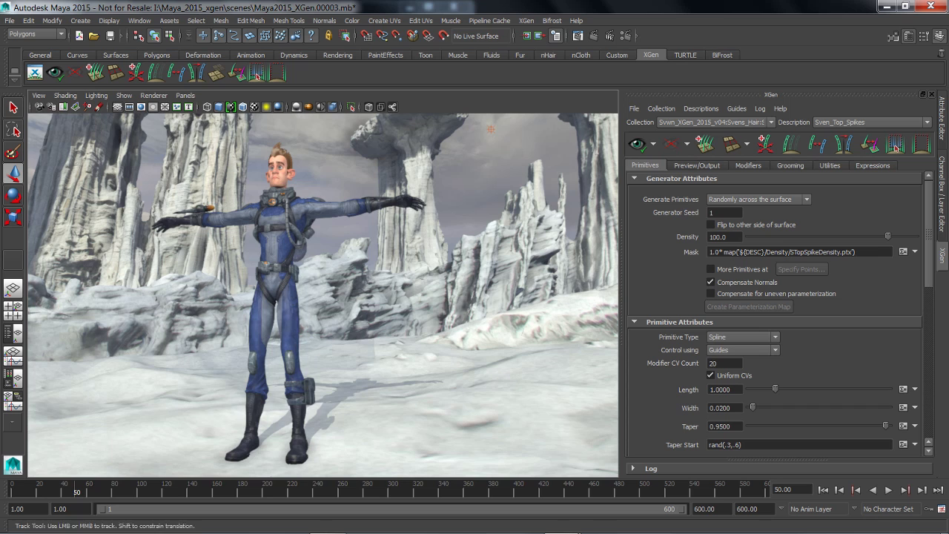
pyautogui.keyDown('alt'); pyautogui.moveTo(297, 252); pyautogui.dragTo(342, 323, button='middle'); pyautogui.keyUp('alt')
pyautogui.keyDown('alt'); pyautogui.moveTo(342, 323); pyautogui.dragTo(378, 326, button='right'); pyautogui.keyUp('alt')
pyautogui.keyDown('alt'); pyautogui.moveTo(495, 131); pyautogui.dragTo(432, 116); pyautogui.keyUp('alt')
pyautogui.keyDown('alt'); pyautogui.moveTo(432, 296); pyautogui.dragTo(470, 300); pyautogui.keyUp('alt')
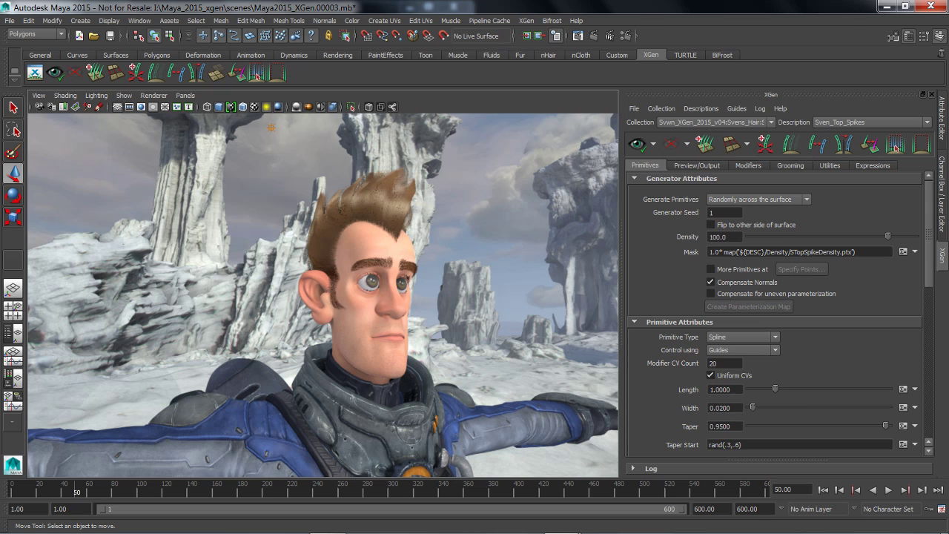
# Step: Enable the Cut1, Noise1, Clumping3, Clumping2 and Clumping1 modifiers on Sven_Top_Spikes and limit the preview to the current description
pyautogui.click(748, 166)
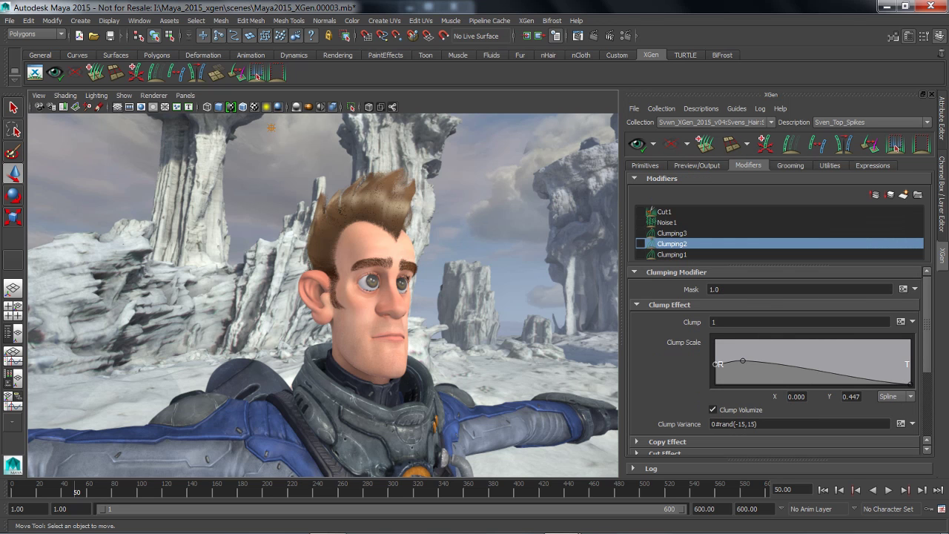
pyautogui.click(641, 212)
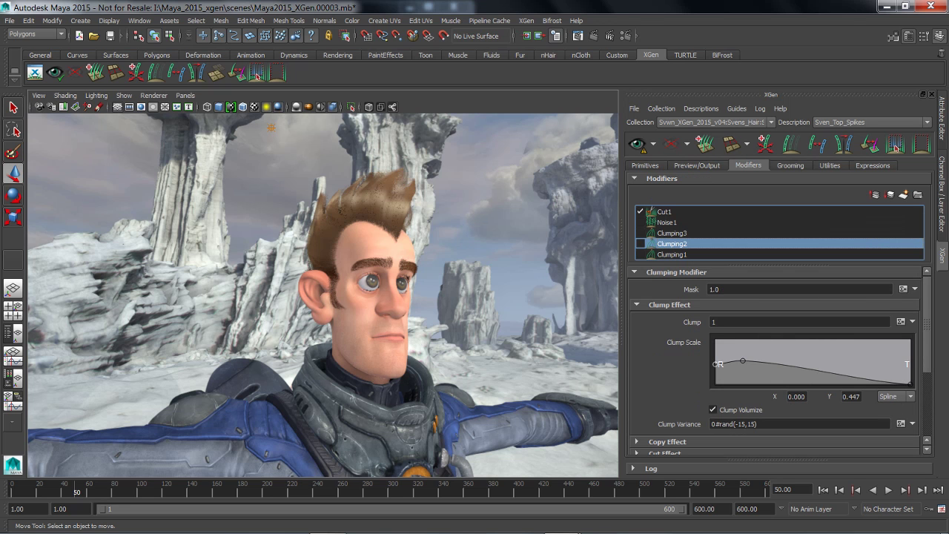
pyautogui.keyDown('alt'); pyautogui.moveTo(415, 289); pyautogui.dragTo(430, 298); pyautogui.keyUp('alt')
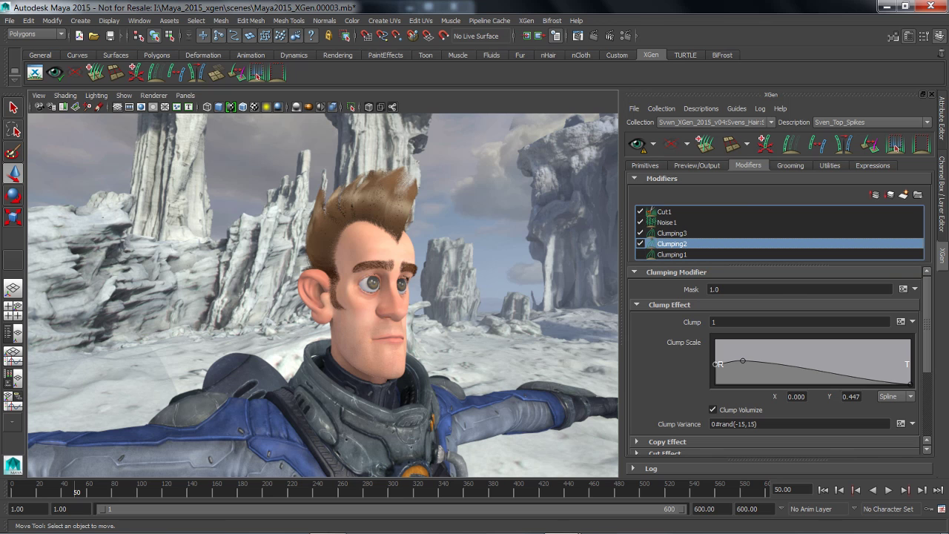
pyautogui.click(653, 143)
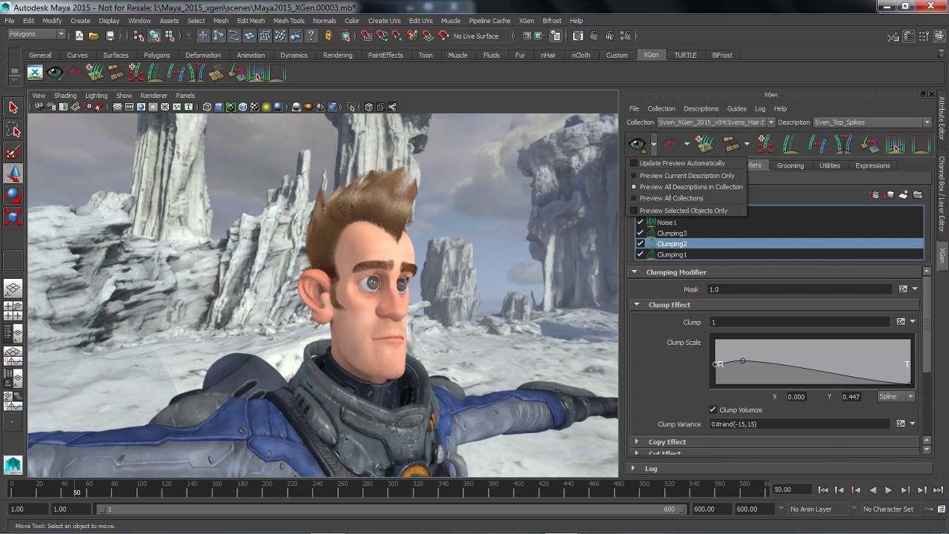
pyautogui.click(674, 175)
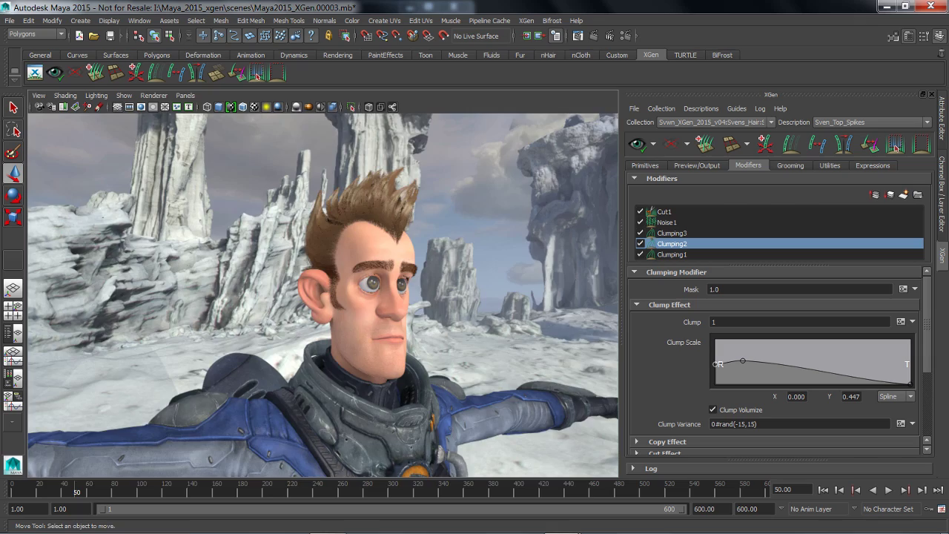
# Step: Examine the clumped and spiked hair from both sides of the character's head
pyautogui.keyDown('alt'); pyautogui.moveTo(385, 296); pyautogui.dragTo(252, 300); pyautogui.keyUp('alt')
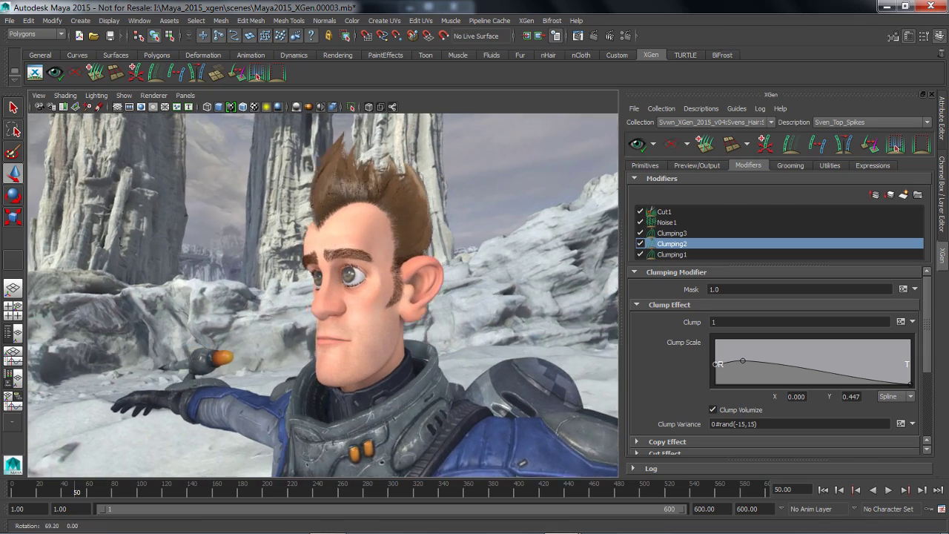
pyautogui.moveTo(252, 300)
pyautogui.keyDown('alt'); pyautogui.mouseDown(button='middle')
pyautogui.moveTo(251, 289)
pyautogui.moveTo(251, 305)
pyautogui.mouseUp(button='middle'); pyautogui.keyUp('alt')
pyautogui.scroll(1, 323, 297)
pyautogui.keyDown('alt'); pyautogui.moveTo(334, 297); pyautogui.dragTo(455, 296); pyautogui.keyUp('alt')
pyautogui.scroll(2, 323, 296)
pyautogui.keyDown('alt'); pyautogui.moveTo(456, 296); pyautogui.dragTo(453, 286, button='middle'); pyautogui.keyUp('alt')
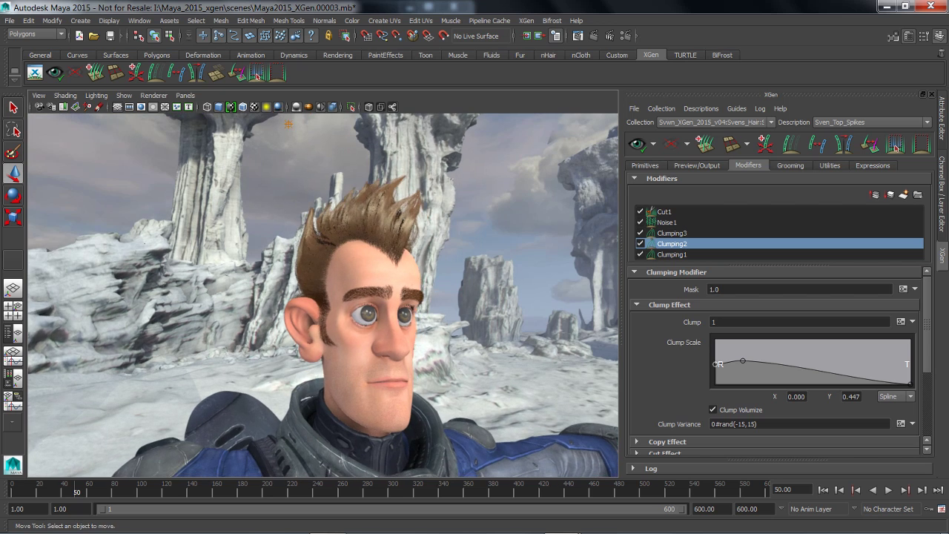
pyautogui.keyDown('alt'); pyautogui.moveTo(454, 286); pyautogui.dragTo(467, 288); pyautogui.keyUp('alt')
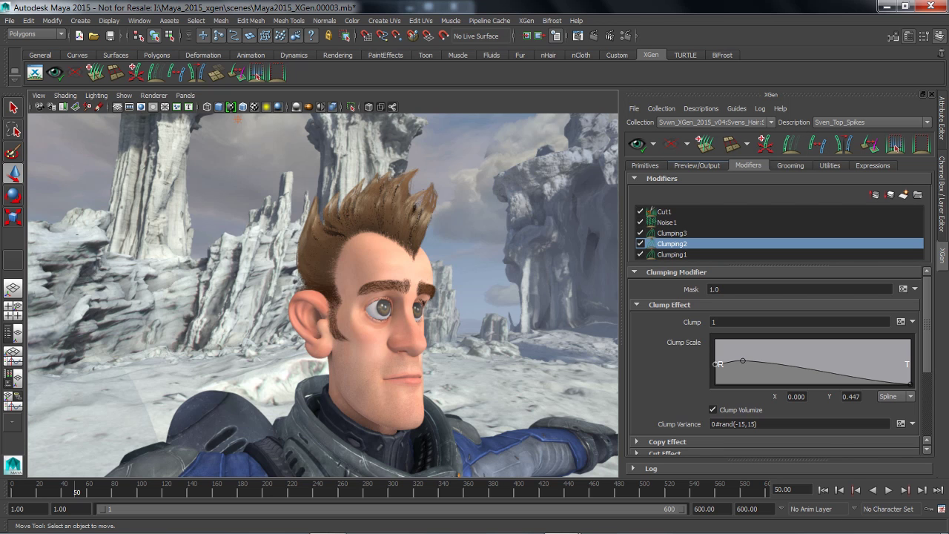
# Step: Display the guides of the Sven_Top_Spikes description over the hair
pyautogui.click(790, 146)
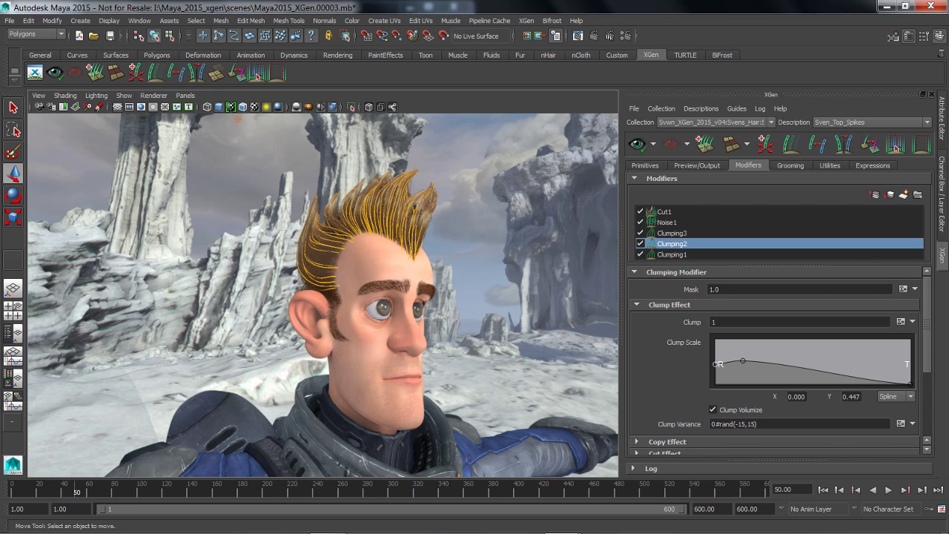
pyautogui.keyDown('alt'); pyautogui.moveTo(416, 222); pyautogui.dragTo(406, 248, button='middle'); pyautogui.keyUp('alt')
pyautogui.keyDown('alt'); pyautogui.moveTo(406, 247); pyautogui.dragTo(439, 250); pyautogui.keyUp('alt')
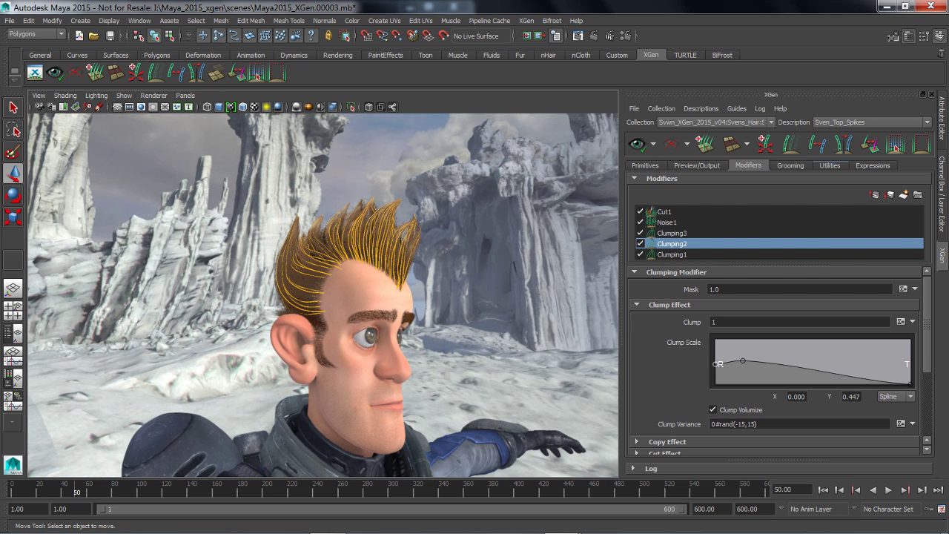
# Step: Create a lattice with 3 divisions per axis on the front guides' CVs, pull lattice points forward, and update the hair preview
pyautogui.click(830, 165)
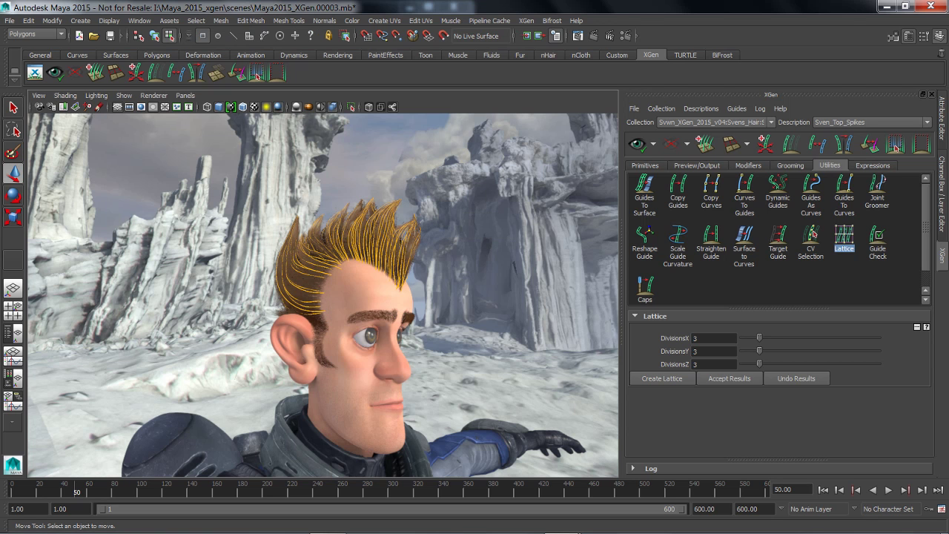
pyautogui.moveTo(437, 206); pyautogui.dragTo(407, 236)
pyautogui.moveTo(384, 200); pyautogui.dragTo(430, 257)
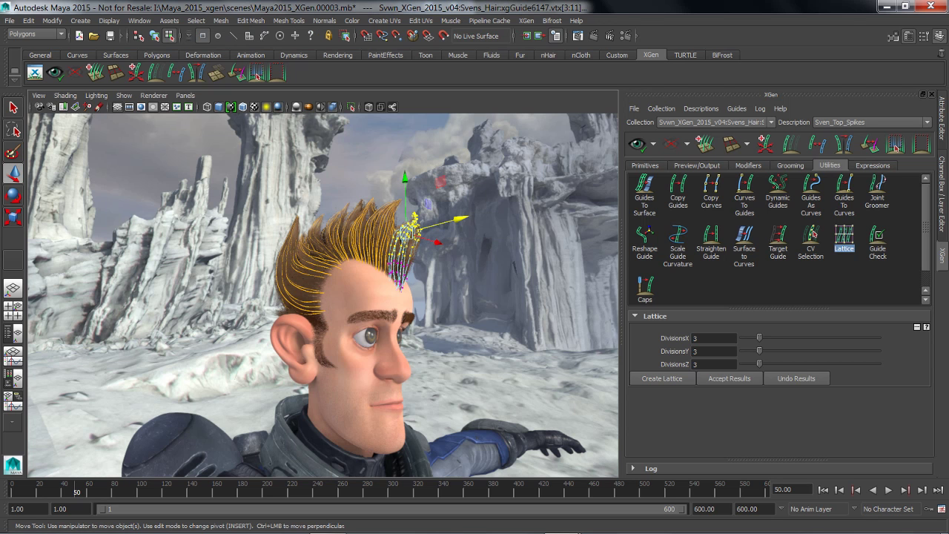
pyautogui.click(662, 378)
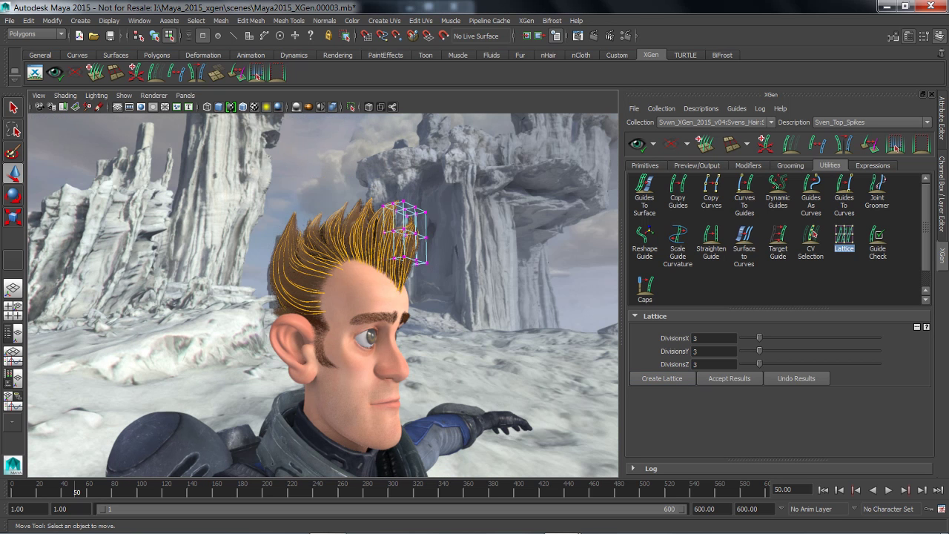
pyautogui.moveTo(375, 226); pyautogui.dragTo(501, 219)
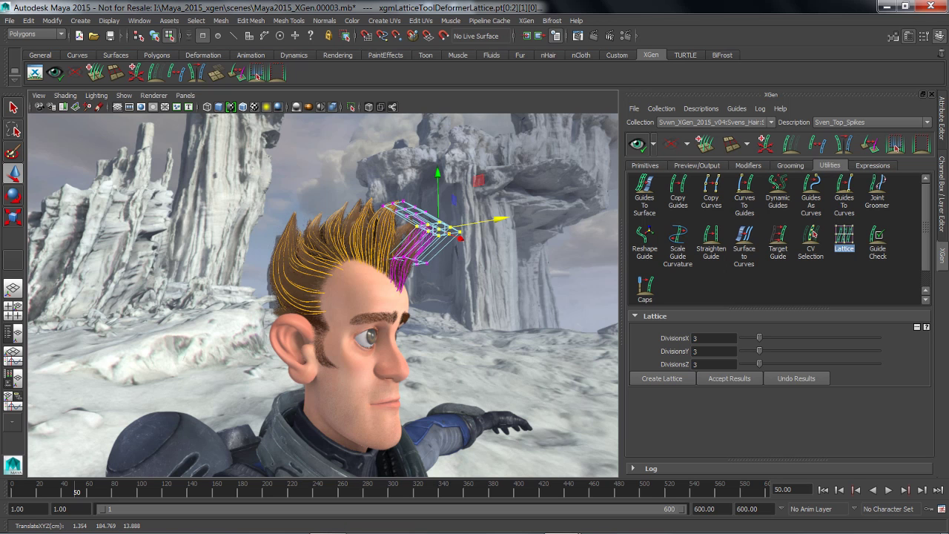
pyautogui.click(638, 144)
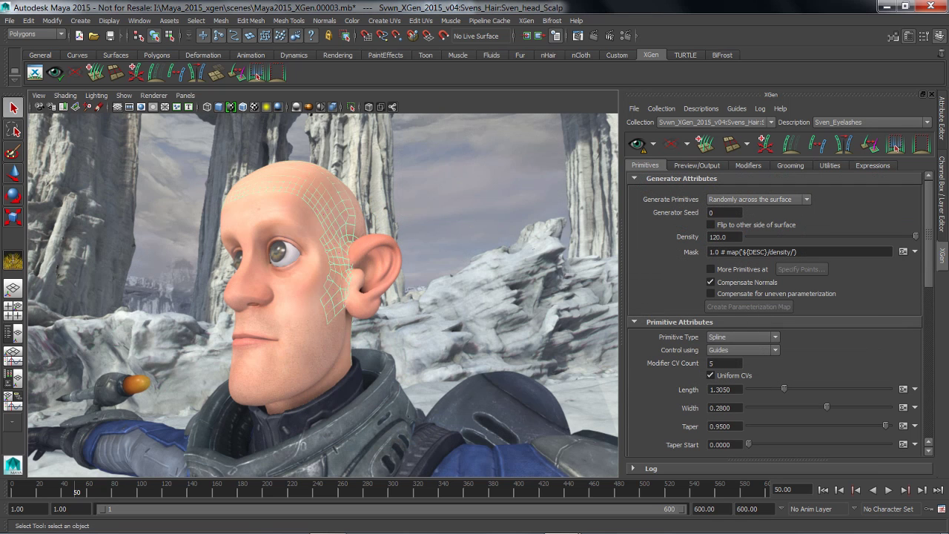
# Step: Create a description named description23 in the existing collection on the scalp, using groomable splines
pyautogui.click(95, 73)
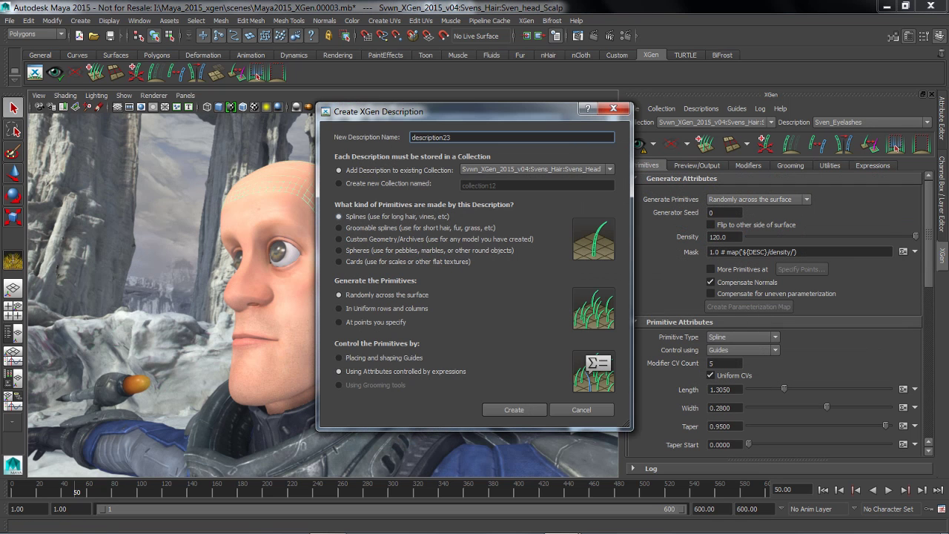
pyautogui.click(339, 228)
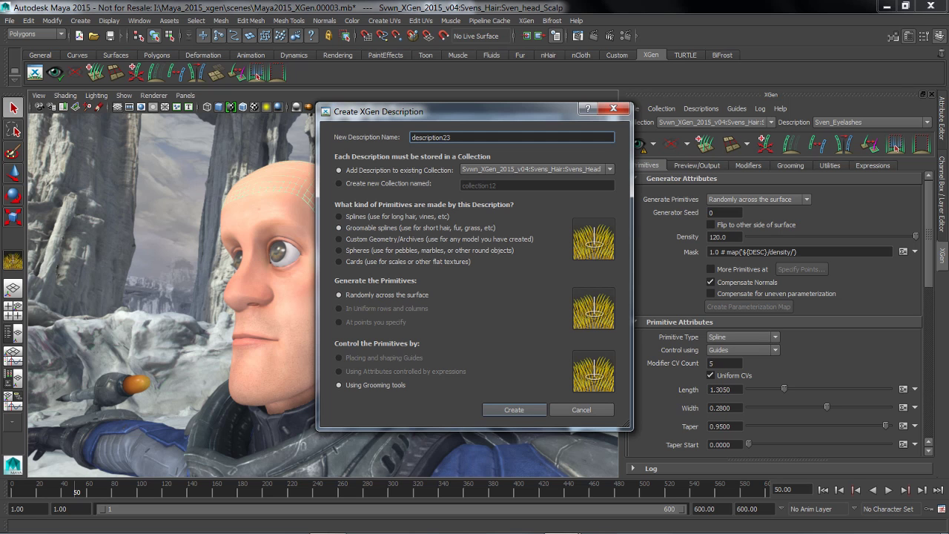
pyautogui.click(513, 409)
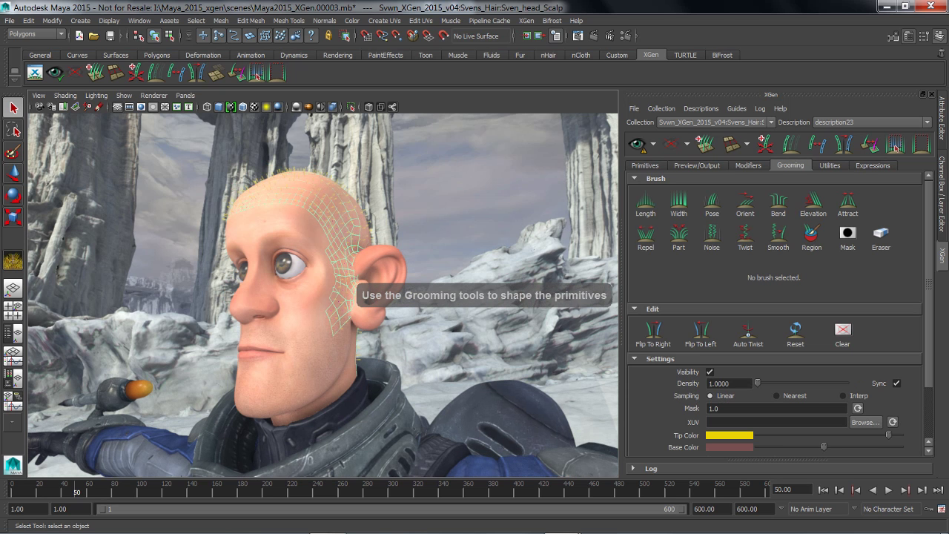
# Step: Raise the groom density on the scalp to about 77
pyautogui.moveTo(757, 383); pyautogui.dragTo(768, 383)
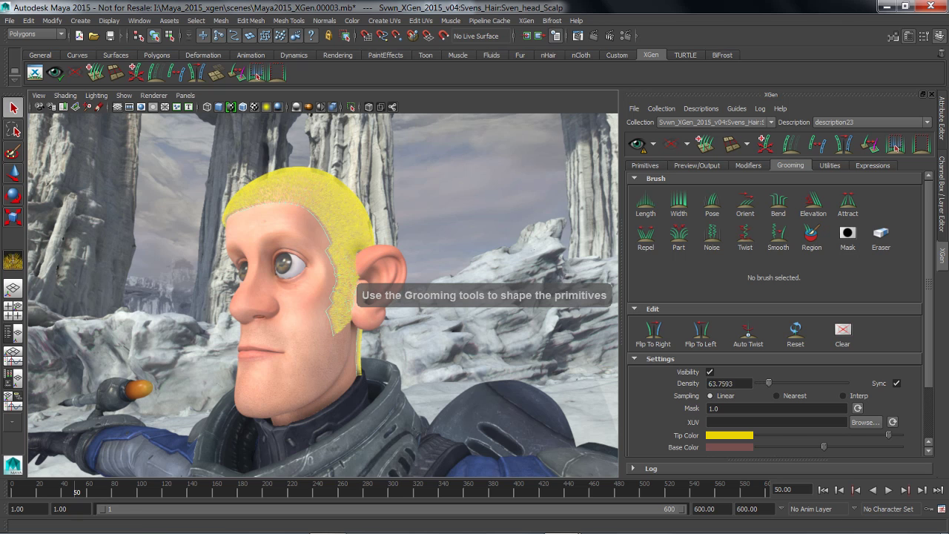
pyautogui.keyDown('alt'); pyautogui.moveTo(444, 297); pyautogui.dragTo(426, 297); pyautogui.keyUp('alt')
pyautogui.keyDown('alt'); pyautogui.moveTo(426, 297); pyautogui.dragTo(448, 297, button='right'); pyautogui.keyUp('alt')
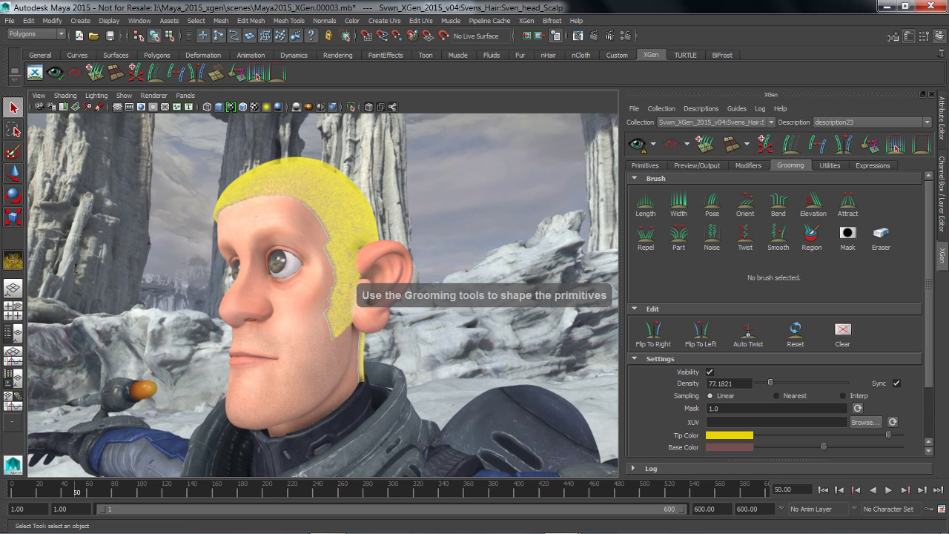
# Step: Lengthen the hair above the forehead with the Length brush at increment 1.000, and comb the hair with the Pose brush
pyautogui.click(645, 203)
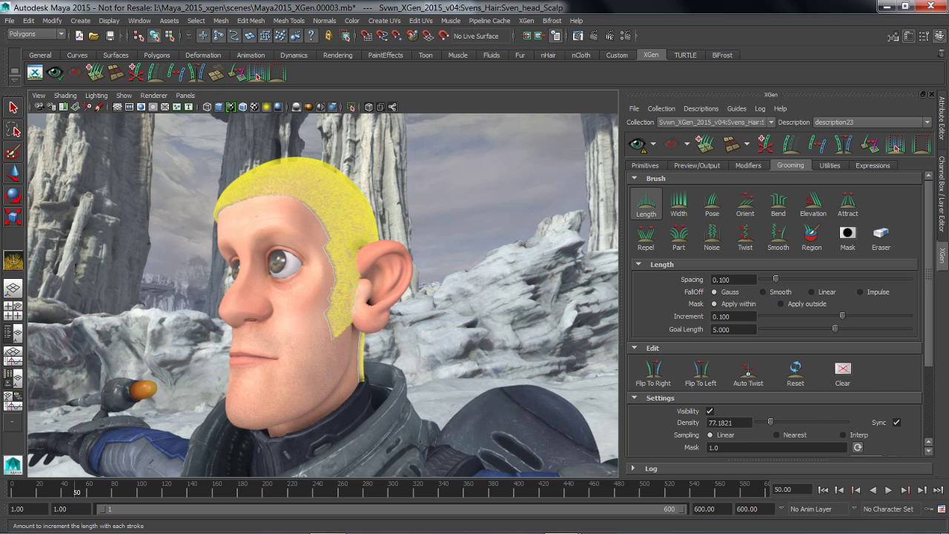
pyautogui.keyDown('alt'); pyautogui.moveTo(248, 196); pyautogui.dragTo(268, 248); pyautogui.keyUp('alt')
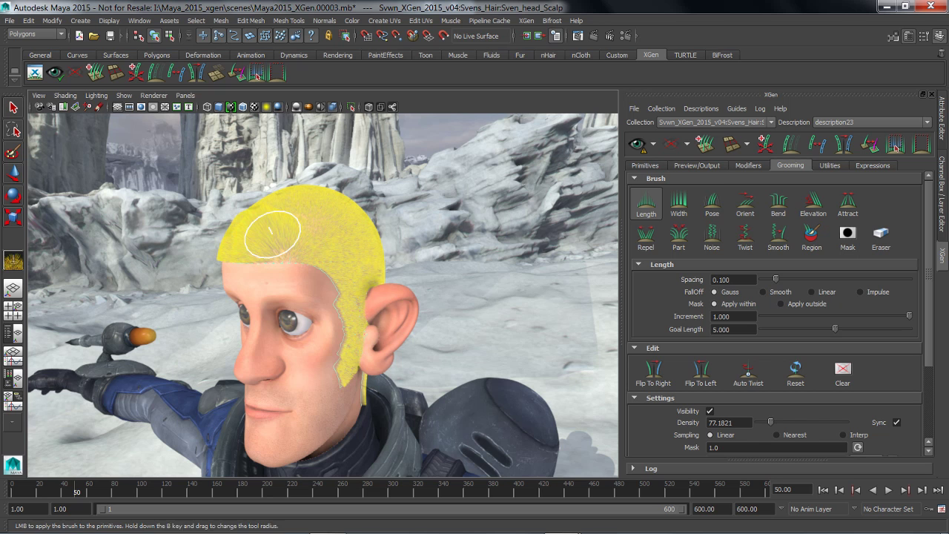
pyautogui.click(712, 203)
pyautogui.moveTo(415, 255)
pyautogui.keyDown('alt'); pyautogui.mouseDown()
pyautogui.moveTo(350, 227)
pyautogui.moveTo(356, 235)
pyautogui.mouseUp(); pyautogui.keyUp('alt')
pyautogui.moveTo(342, 301); pyautogui.dragTo(343, 360)
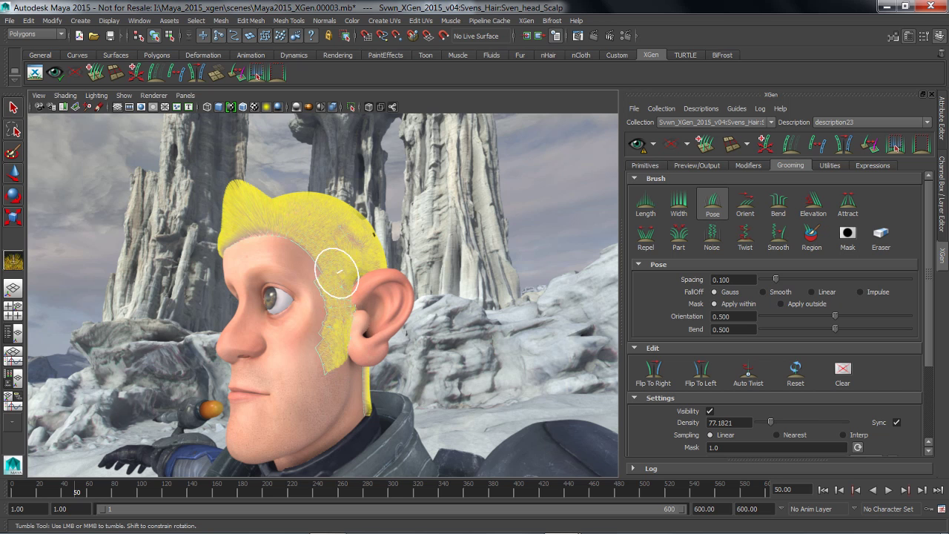
pyautogui.moveTo(335, 273)
pyautogui.mouseDown()
pyautogui.moveTo(339, 345)
pyautogui.moveTo(552, 322)
pyautogui.mouseUp()
# Step: Flip the groom to the right side of the head, generate the hair preview, and turn off the groom's visibility
pyautogui.click(653, 370)
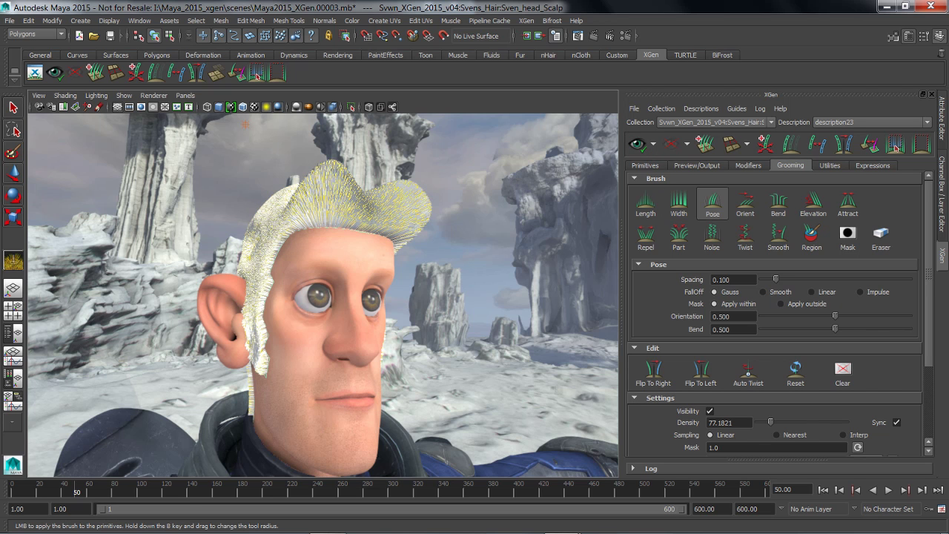
pyautogui.click(709, 410)
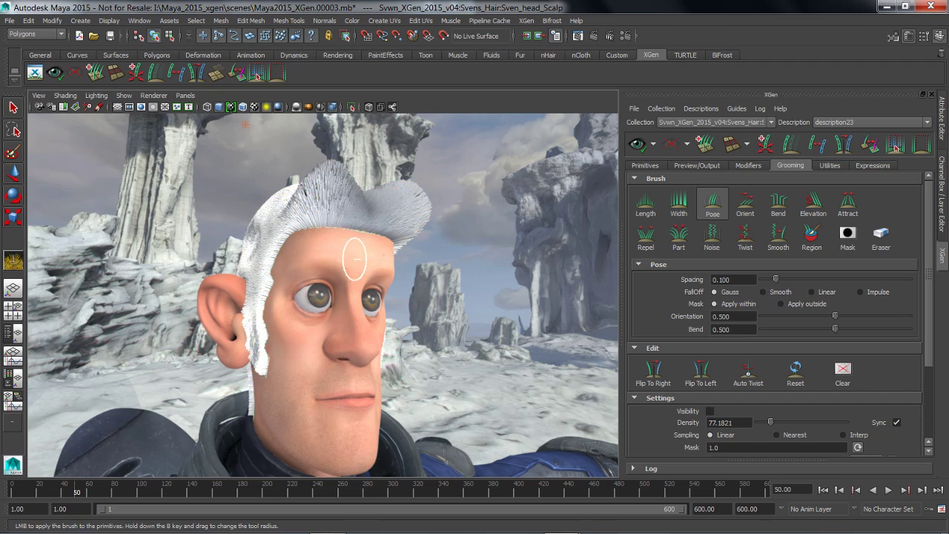
pyautogui.keyDown('alt'); pyautogui.moveTo(355, 259); pyautogui.dragTo(374, 289); pyautogui.keyUp('alt')
pyautogui.keyDown('alt'); pyautogui.moveTo(374, 289); pyautogui.dragTo(418, 294, button='middle'); pyautogui.keyUp('alt')
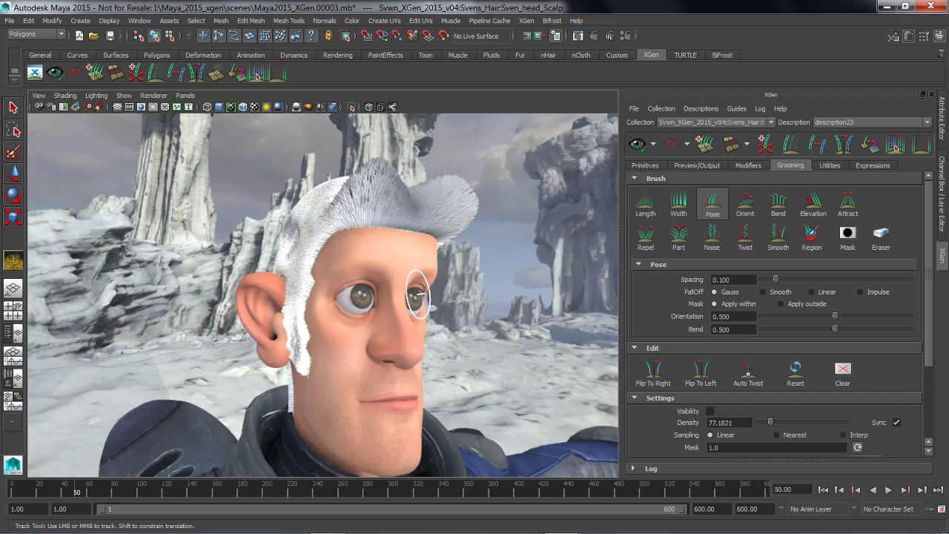
pyautogui.moveTo(419, 293)
pyautogui.keyDown('alt'); pyautogui.mouseDown()
pyautogui.moveTo(371, 290)
pyautogui.moveTo(318, 301)
pyautogui.moveTo(326, 298)
pyautogui.mouseUp(); pyautogui.keyUp('alt')
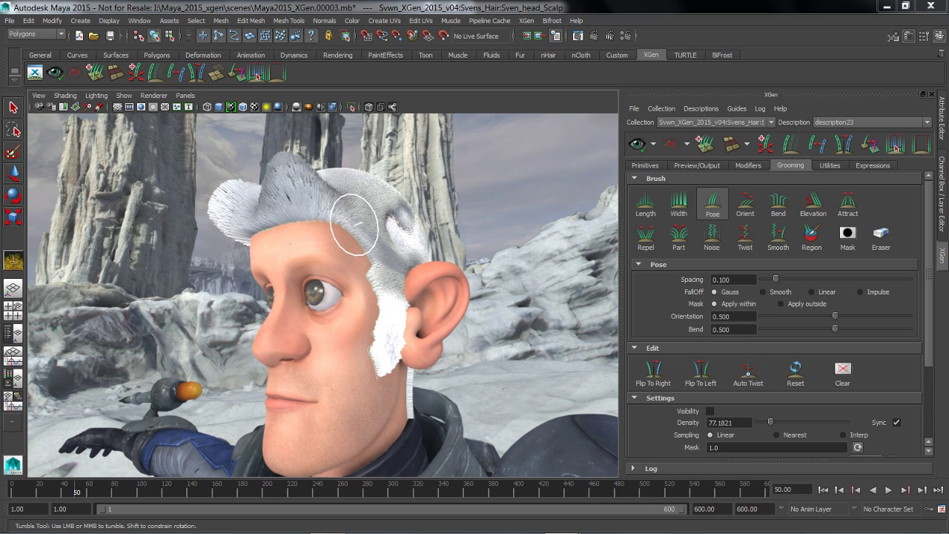
# Step: Assign a brown hair material to the groomed scalp description
pyautogui.press('space')
pyautogui.moveTo(360, 371); pyautogui.dragTo(422, 290)
pyautogui.moveTo(112, 205); pyautogui.dragTo(139, 207, button='right')
pyautogui.moveTo(243, 261); pyautogui.dragTo(245, 230, button='right')
pyautogui.moveTo(433, 239)
pyautogui.keyDown('alt'); pyautogui.mouseDown(button='middle')
pyautogui.moveTo(430, 247)
pyautogui.moveTo(421, 232)
pyautogui.mouseUp(button='middle'); pyautogui.keyUp('alt')
pyautogui.press('space')
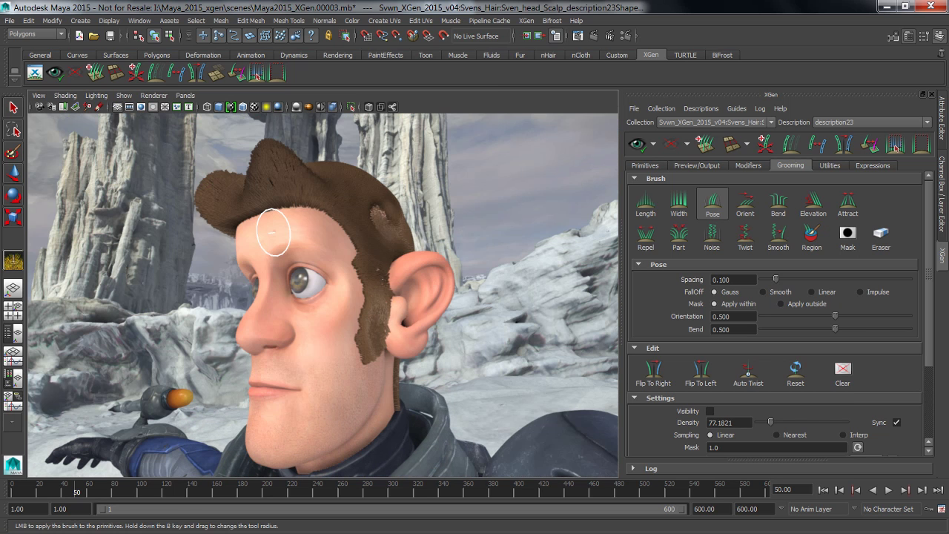
pyautogui.keyDown('alt'); pyautogui.moveTo(273, 232); pyautogui.dragTo(296, 239, button='right'); pyautogui.keyUp('alt')
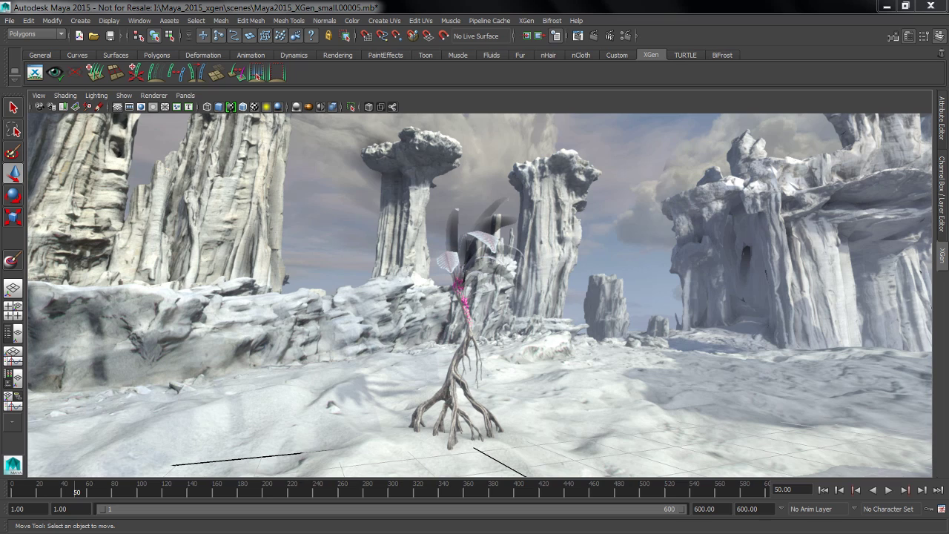
# Step: Export the tree as an XGen archive named tree_small in the project's local archives folder, then deselect the tree
pyautogui.keyDown('alt'); pyautogui.moveTo(474, 311); pyautogui.dragTo(466, 277, button='middle'); pyautogui.keyUp('alt')
pyautogui.keyDown('alt'); pyautogui.moveTo(466, 277); pyautogui.dragTo(511, 277, button='right'); pyautogui.keyUp('alt')
pyautogui.keyDown('alt'); pyautogui.moveTo(511, 278); pyautogui.dragTo(541, 280); pyautogui.keyUp('alt')
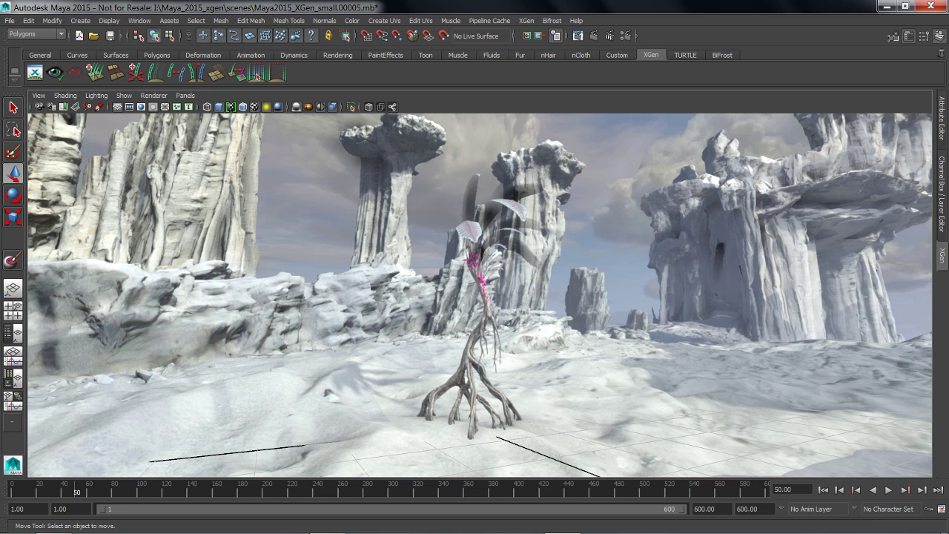
pyautogui.click(471, 357)
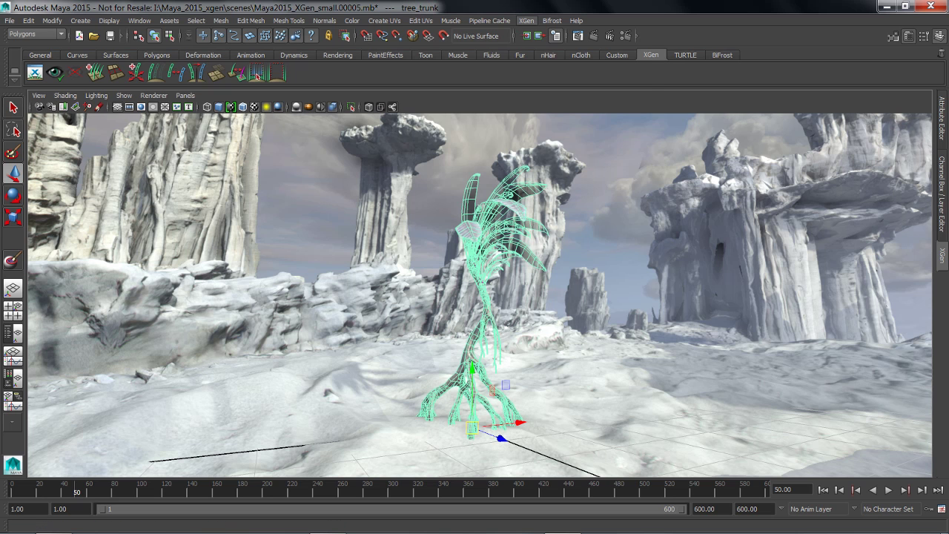
pyautogui.click(527, 21)
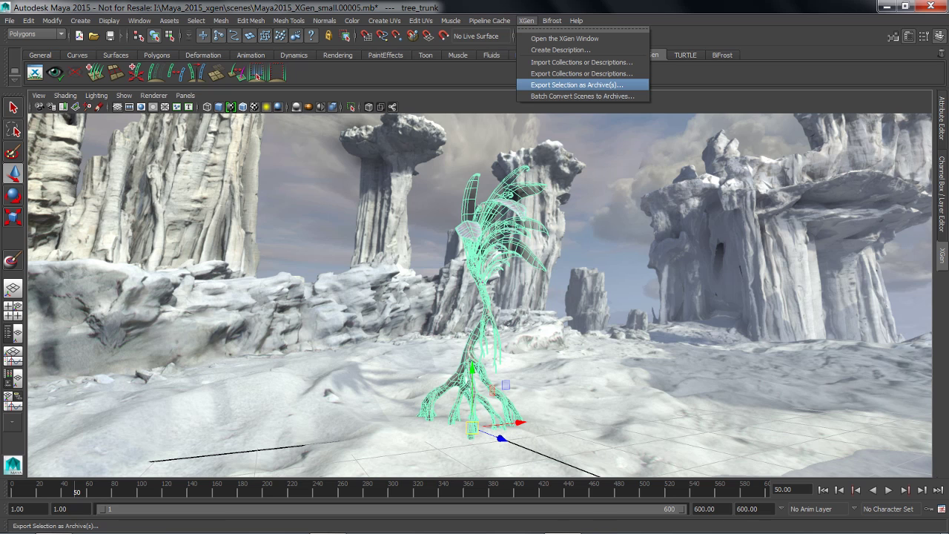
pyautogui.click(576, 85)
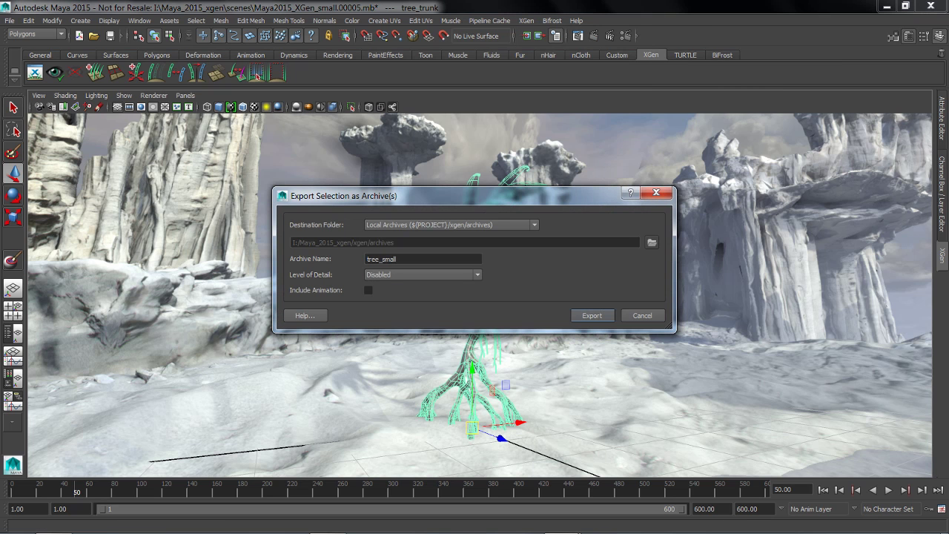
pyautogui.click(592, 315)
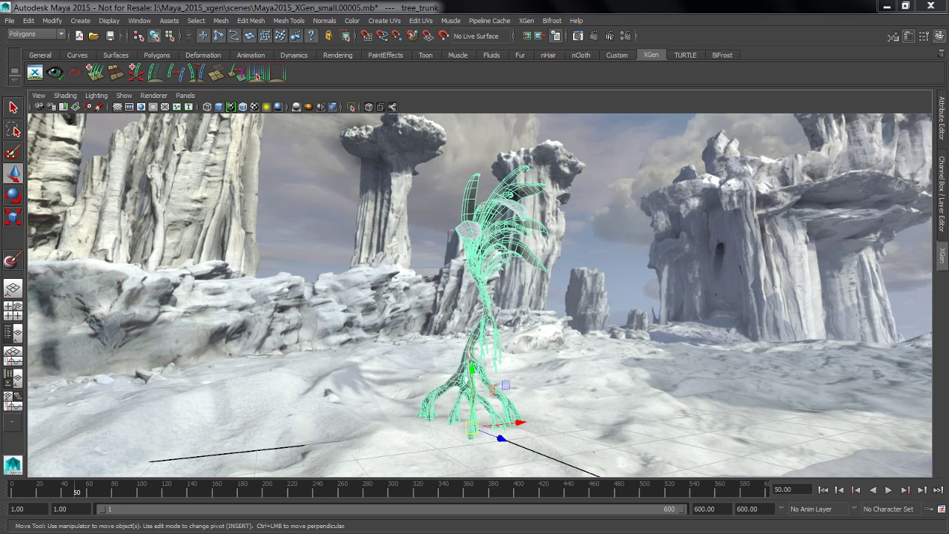
pyautogui.click(600, 252)
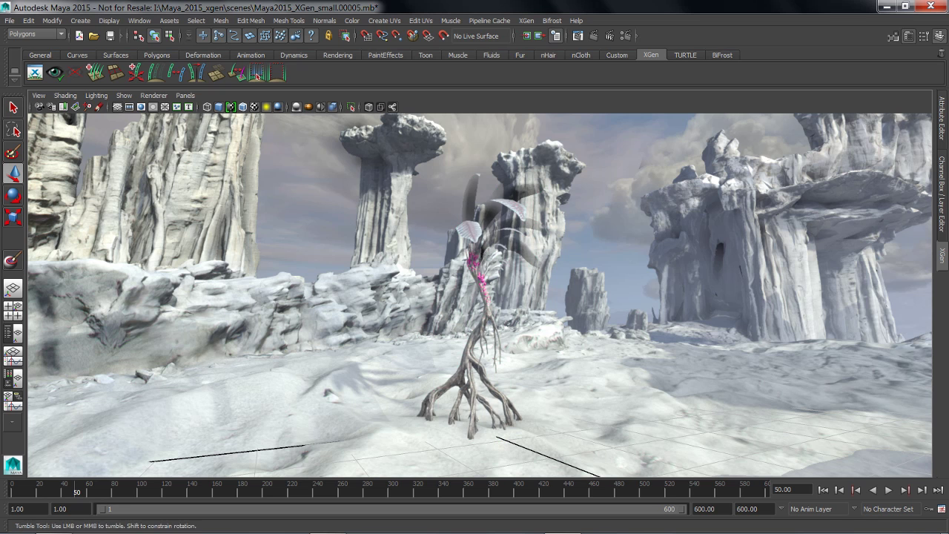
# Step: Create a custom geometry/archives XGen description on the ground mesh, generated randomly across the surface and controlled by expression attributes
pyautogui.keyDown('alt'); pyautogui.moveTo(601, 282); pyautogui.dragTo(589, 334); pyautogui.keyUp('alt')
pyautogui.click(586, 370)
pyautogui.keyDown('alt'); pyautogui.moveTo(586, 371); pyautogui.dragTo(541, 367, button='right'); pyautogui.keyUp('alt')
pyautogui.keyDown('alt'); pyautogui.moveTo(542, 367); pyautogui.dragTo(523, 400); pyautogui.keyUp('alt')
pyautogui.keyDown('alt'); pyautogui.moveTo(523, 400); pyautogui.dragTo(545, 404, button='right'); pyautogui.keyUp('alt')
pyautogui.keyDown('alt'); pyautogui.moveTo(470, 476); pyautogui.dragTo(475, 445); pyautogui.keyUp('alt')
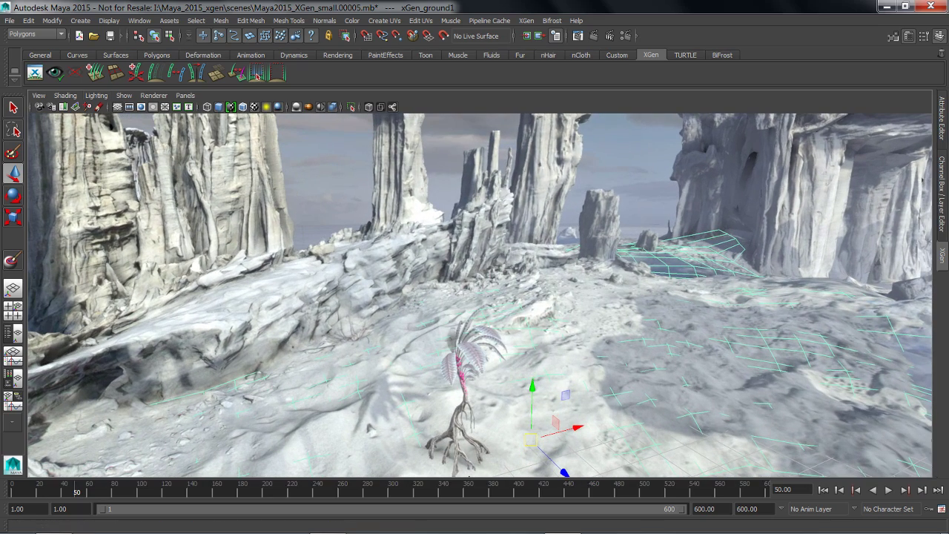
pyautogui.click(95, 72)
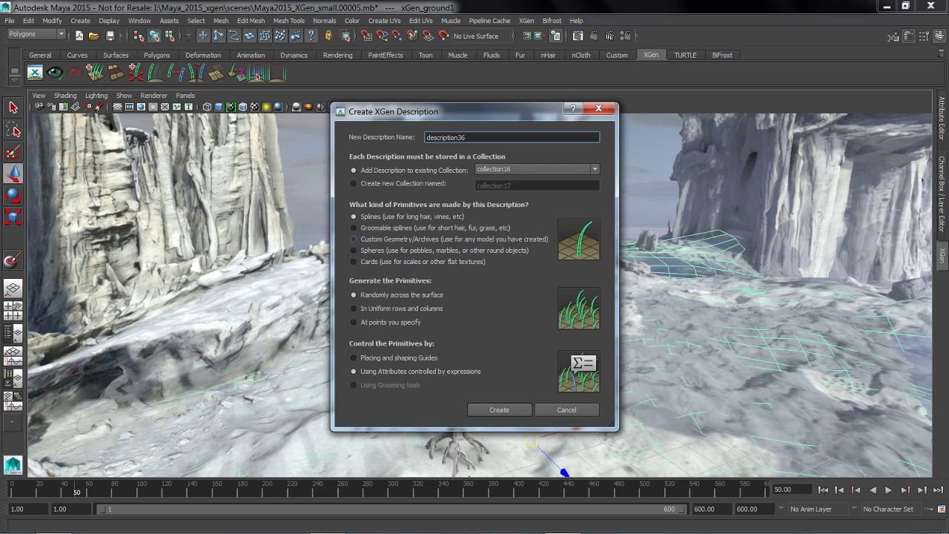
pyautogui.click(354, 238)
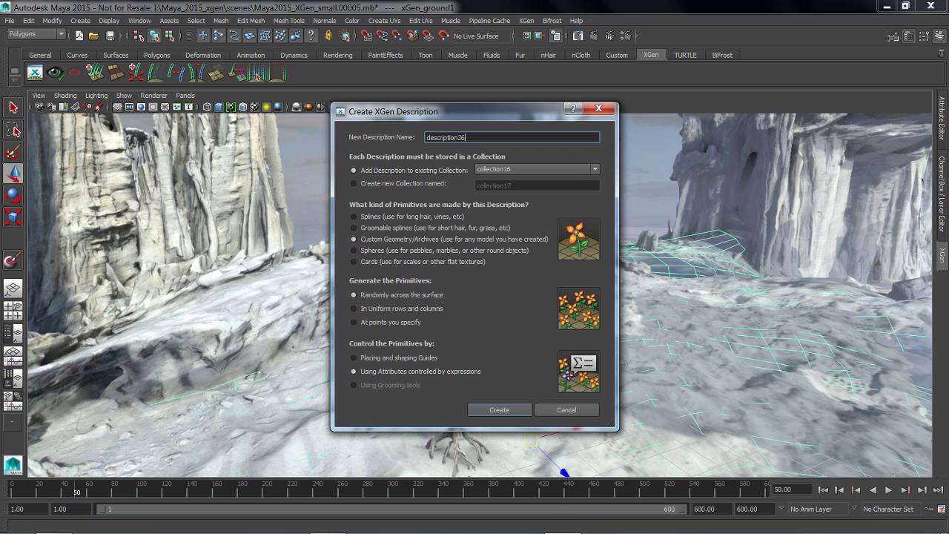
pyautogui.click(499, 409)
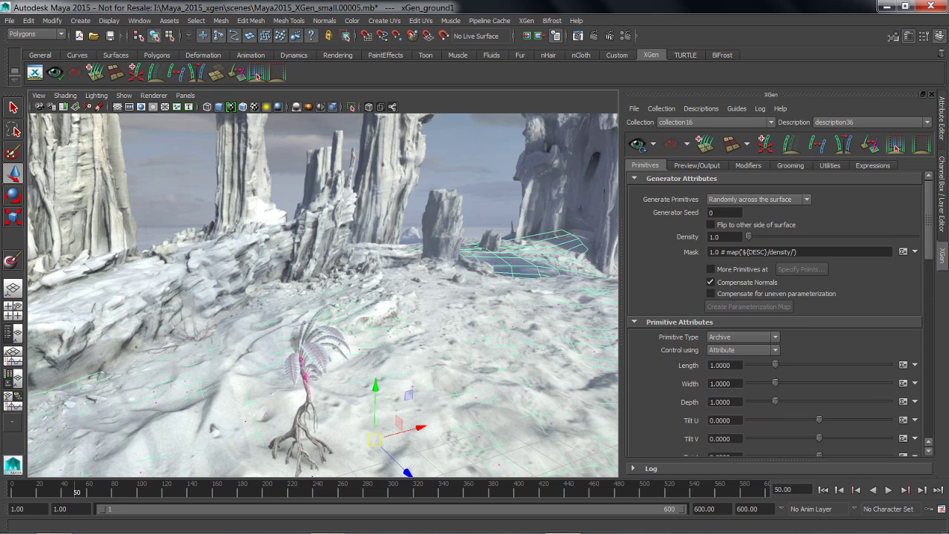
# Step: Add the reef_small, reef2_small and mushroom_small archives to the description and import their materials
pyautogui.scroll(-10, 808, 312)
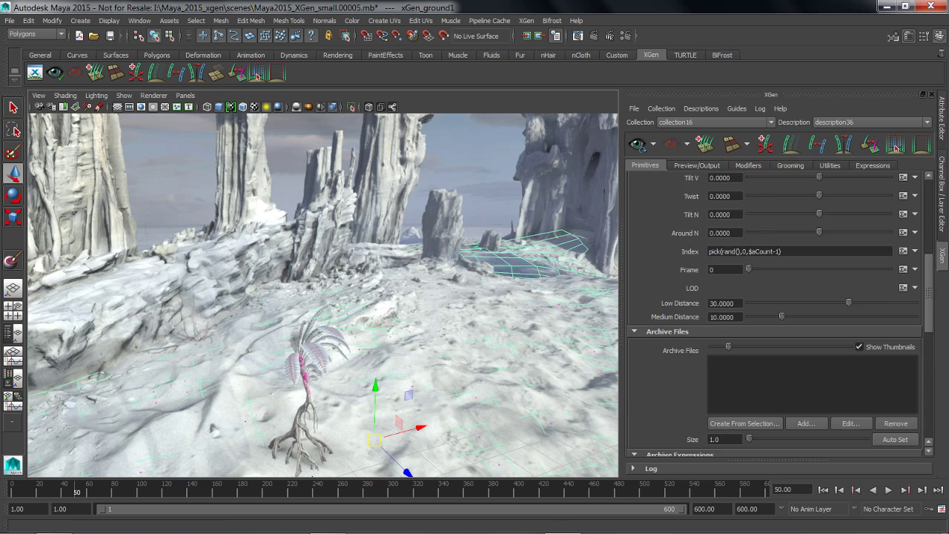
pyautogui.click(806, 304)
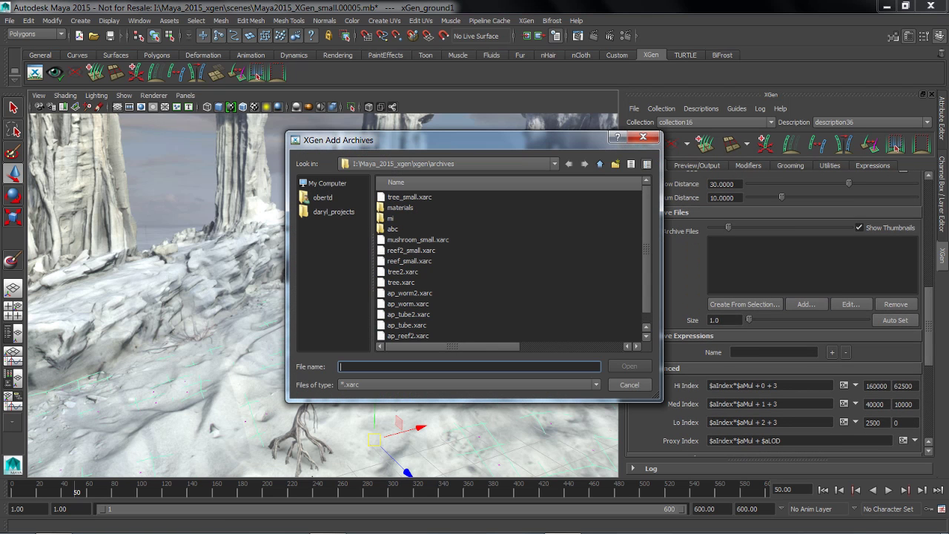
pyautogui.click(403, 272)
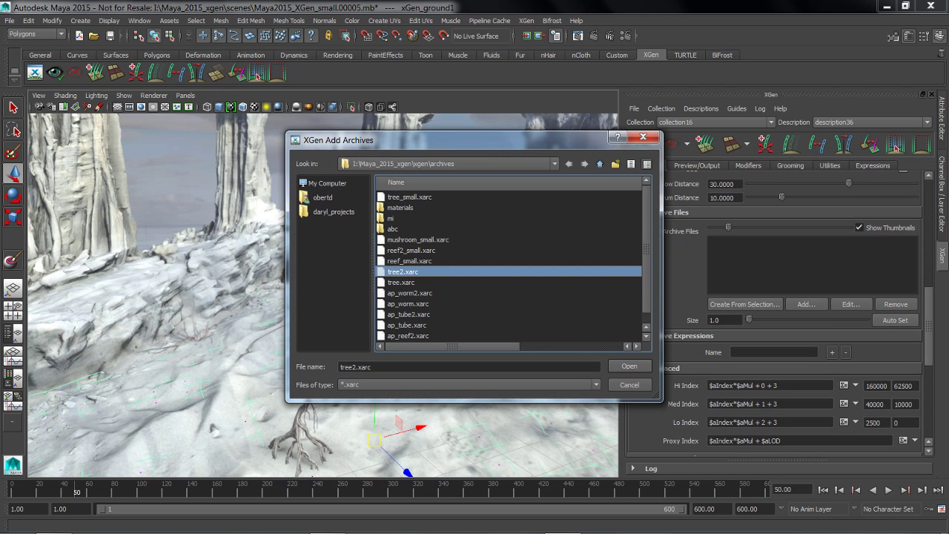
pyautogui.keyDown('ctrl'); pyautogui.click(410, 261); pyautogui.keyUp('ctrl')
pyautogui.keyDown('ctrl'); pyautogui.click(411, 251); pyautogui.keyUp('ctrl')
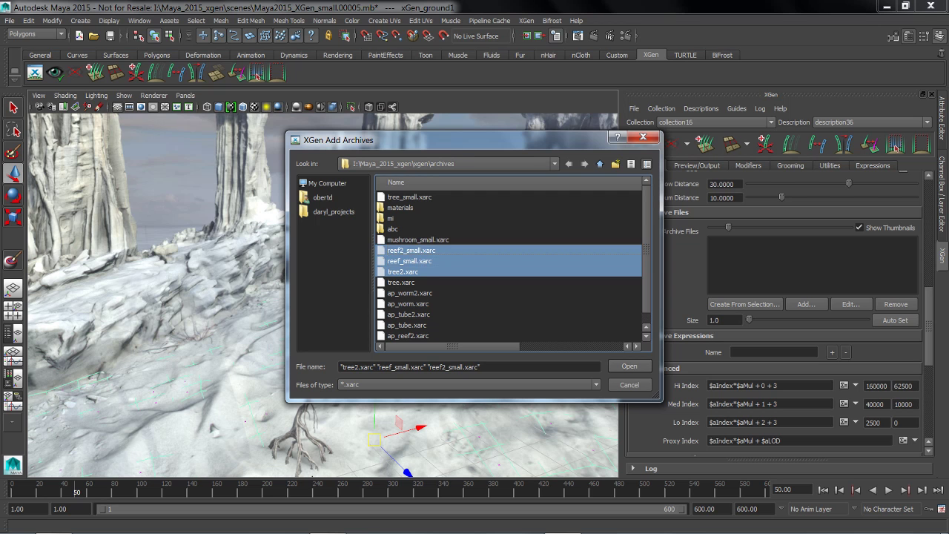
pyautogui.press('Down')
pyautogui.hotkey('shift', 'Up')
pyautogui.hotkey('shift', 'Up')
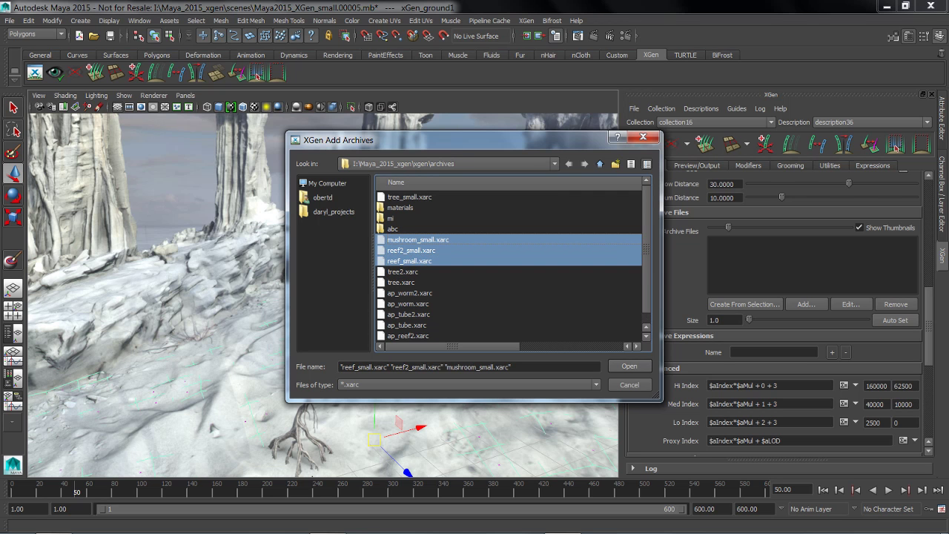
pyautogui.press('Return')
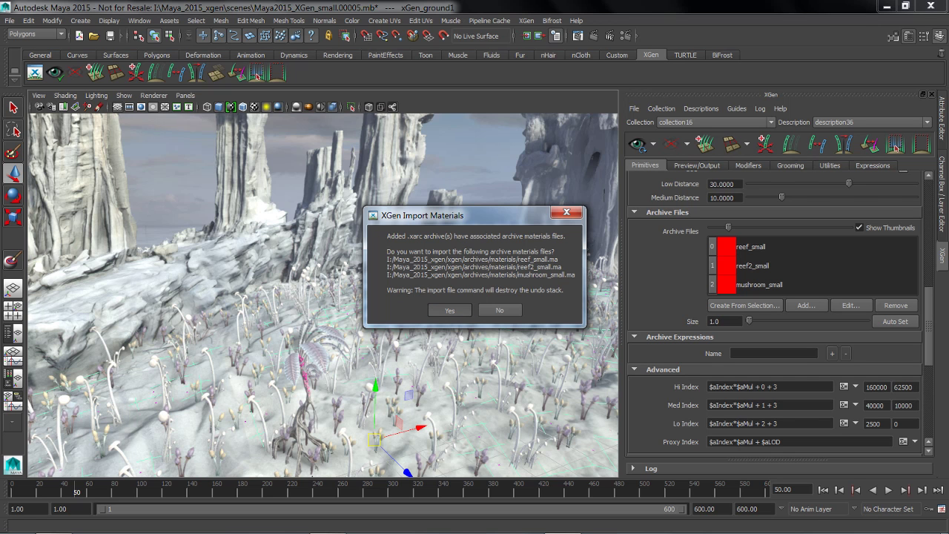
pyautogui.press('Return')
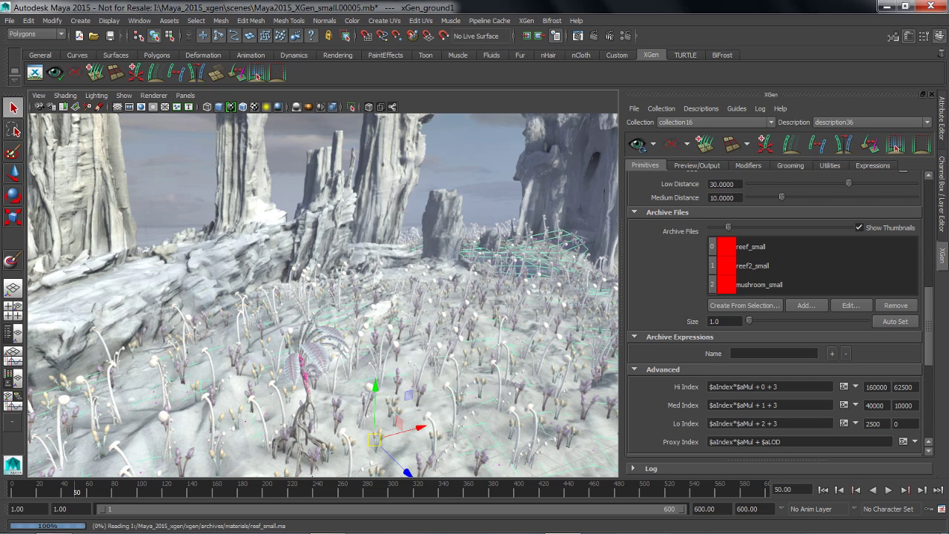
# Step: Try generator densities of 2 and 3 for the plants scattered over the ground
pyautogui.keyDown('alt'); pyautogui.moveTo(334, 296); pyautogui.dragTo(323, 285); pyautogui.keyUp('alt')
pyautogui.keyDown('alt'); pyautogui.moveTo(359, 405); pyautogui.dragTo(355, 406); pyautogui.keyUp('alt')
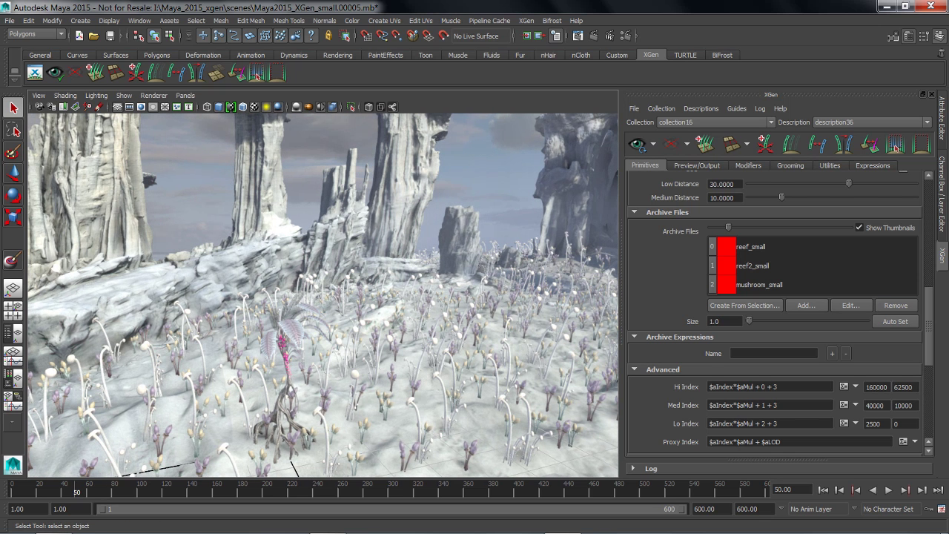
pyautogui.scroll(10, 742, 312)
pyautogui.moveTo(720, 238); pyautogui.dragTo(708, 237)
pyautogui.write('2')
pyautogui.press('Return')
pyautogui.write('3')
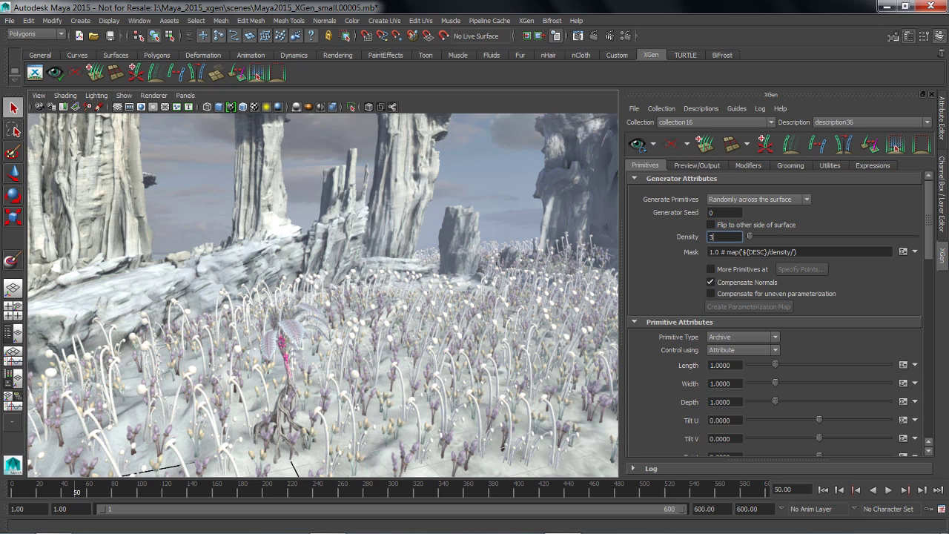
pyautogui.press('Return')
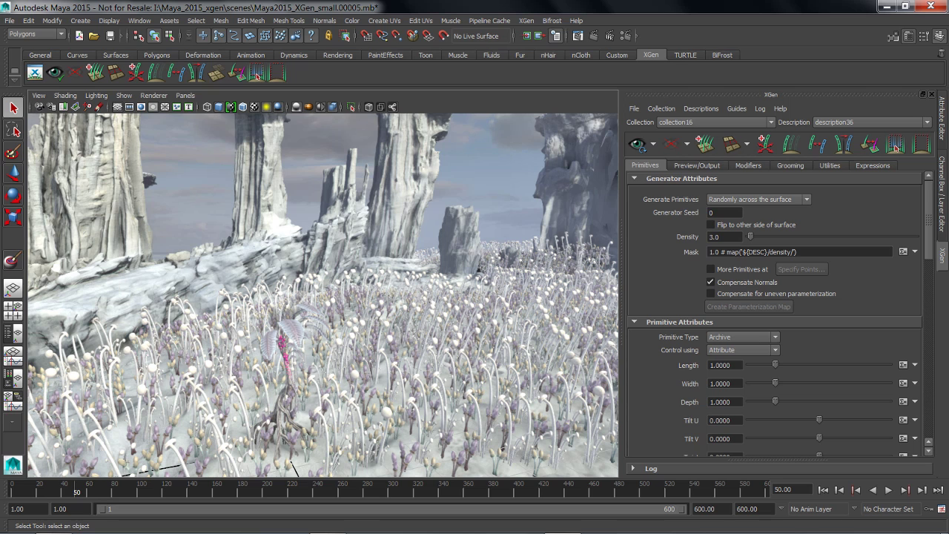
# Step: Set the ground description's generator density to 0.7
pyautogui.keyDown('alt'); pyautogui.moveTo(356, 297); pyautogui.dragTo(290, 276); pyautogui.keyUp('alt')
pyautogui.moveTo(725, 238); pyautogui.dragTo(708, 237)
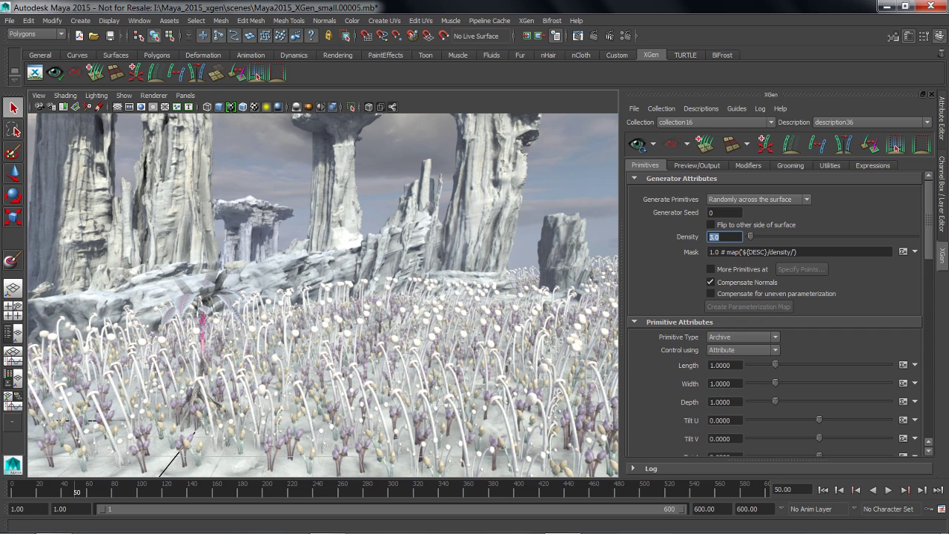
pyautogui.write('0.7')
pyautogui.press('Return')
pyautogui.keyDown('alt'); pyautogui.moveTo(297, 297); pyautogui.dragTo(337, 301); pyautogui.keyUp('alt')
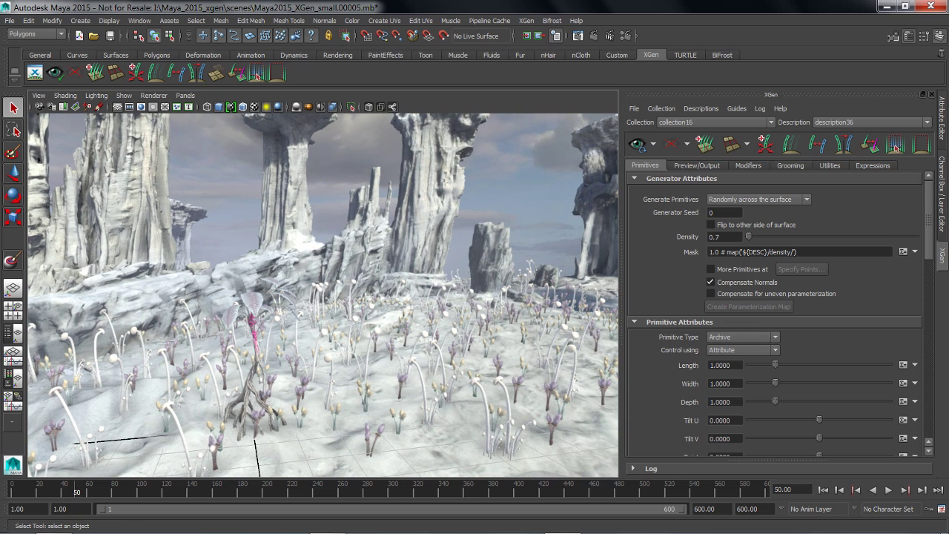
# Step: Add the tree_small archive to the ground description's archive files and import its materials
pyautogui.scroll(-10, 775, 314)
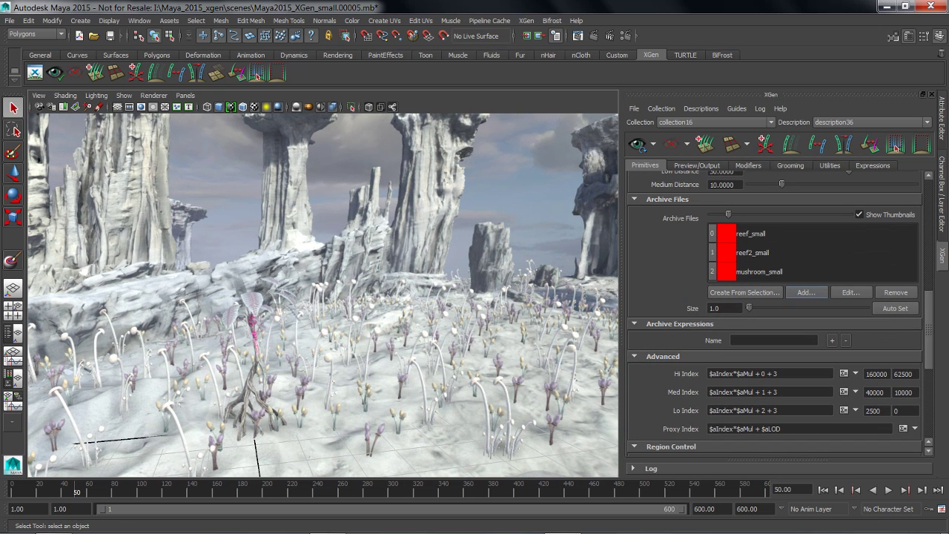
pyautogui.click(806, 292)
pyautogui.click(409, 198)
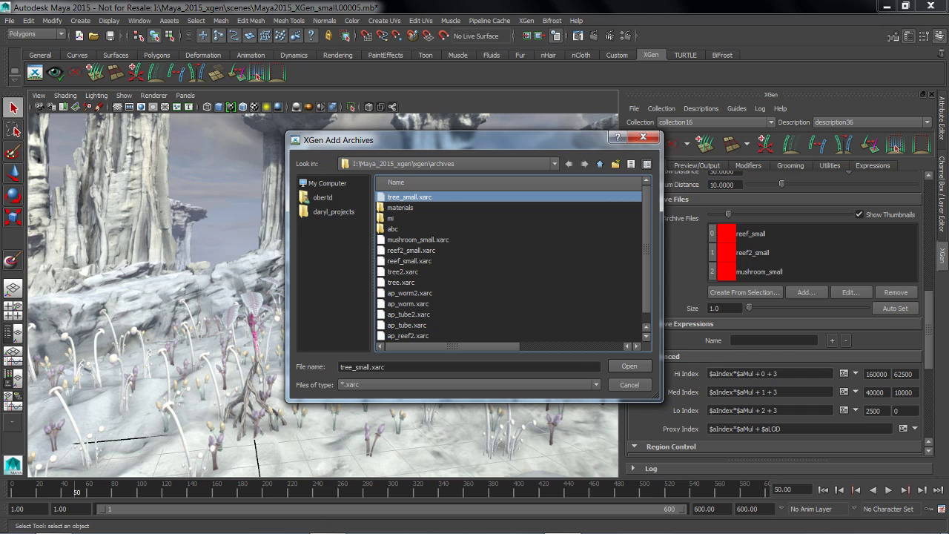
pyautogui.click(630, 366)
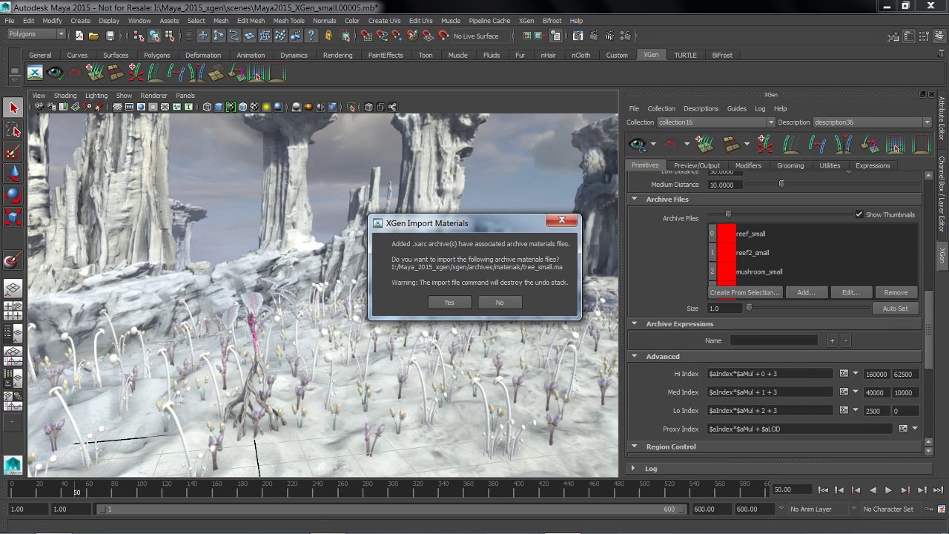
pyautogui.click(449, 302)
# Step: Refresh the XGen preview so that the scattered trees and plants cover the current view of the terrain
pyautogui.keyDown('alt'); pyautogui.moveTo(370, 297); pyautogui.dragTo(437, 334); pyautogui.keyUp('alt')
pyautogui.keyDown('alt'); pyautogui.moveTo(371, 312); pyautogui.dragTo(297, 296, button='right'); pyautogui.keyUp('alt')
pyautogui.moveTo(296, 297)
pyautogui.keyDown('alt'); pyautogui.mouseDown()
pyautogui.moveTo(286, 297)
pyautogui.moveTo(315, 293)
pyautogui.mouseUp(); pyautogui.keyUp('alt')
pyautogui.keyDown('alt'); pyautogui.moveTo(319, 289); pyautogui.dragTo(272, 371, button='middle'); pyautogui.keyUp('alt')
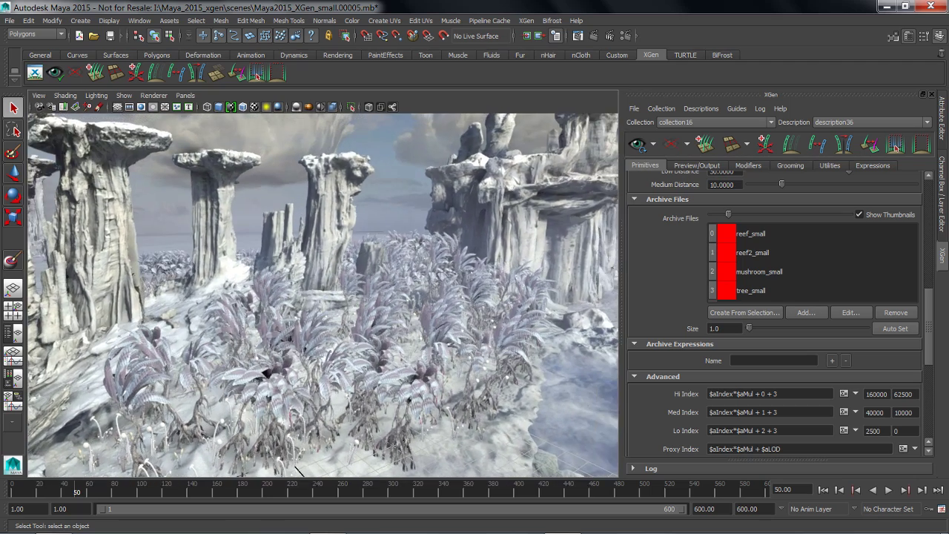
pyautogui.keyDown('alt'); pyautogui.moveTo(273, 370); pyautogui.dragTo(269, 319); pyautogui.keyUp('alt')
pyautogui.keyDown('alt'); pyautogui.moveTo(339, 131); pyautogui.dragTo(323, 131, button='right'); pyautogui.keyUp('alt')
pyautogui.keyDown('alt'); pyautogui.moveTo(323, 131); pyautogui.dragTo(337, 222); pyautogui.keyUp('alt')
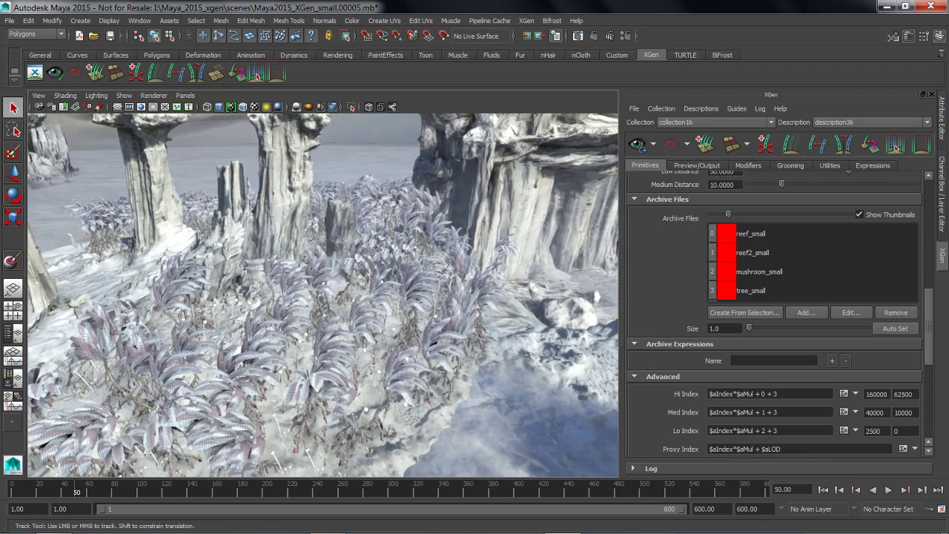
pyautogui.keyDown('alt'); pyautogui.moveTo(385, 420); pyautogui.dragTo(436, 419, button='right'); pyautogui.keyUp('alt')
pyautogui.keyDown('alt'); pyautogui.moveTo(436, 419); pyautogui.dragTo(475, 419, button='middle'); pyautogui.keyUp('alt')
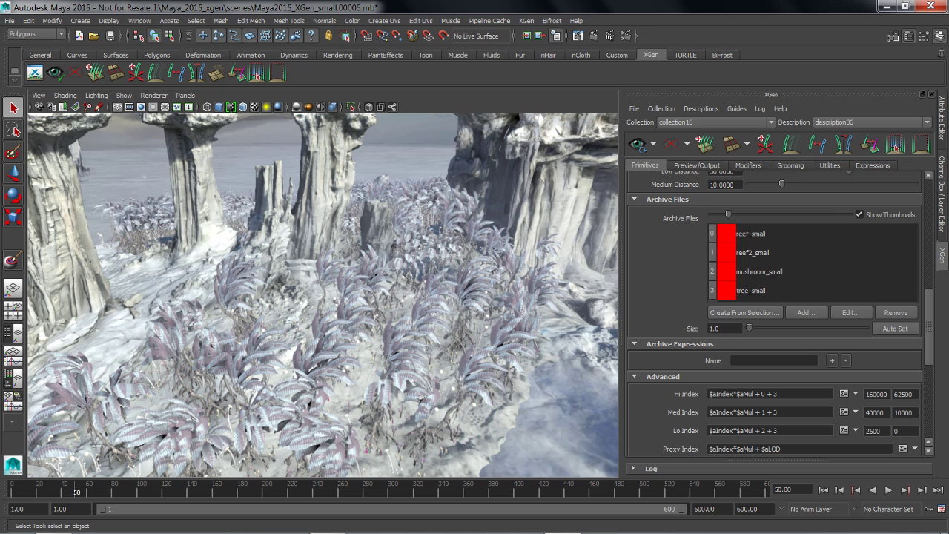
pyautogui.click(638, 143)
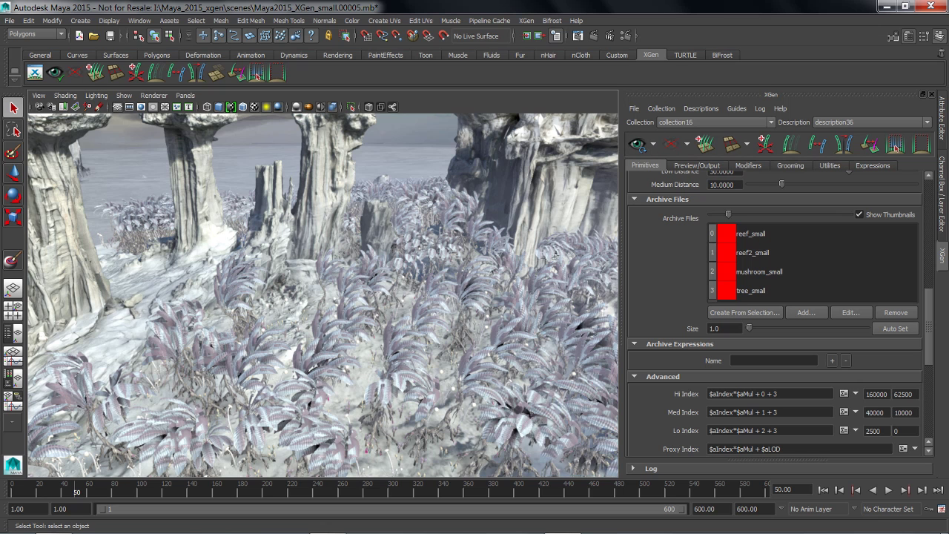
# Step: Create a paint map named mask for the generator mask, with map resolution 5.0 and a black start color
pyautogui.keyDown('alt'); pyautogui.moveTo(555, 255); pyautogui.dragTo(415, 255, button='middle'); pyautogui.keyUp('alt')
pyautogui.keyDown('alt'); pyautogui.moveTo(415, 256); pyautogui.dragTo(297, 260, button='right'); pyautogui.keyUp('alt')
pyautogui.keyDown('alt'); pyautogui.moveTo(296, 260); pyautogui.dragTo(367, 274); pyautogui.keyUp('alt')
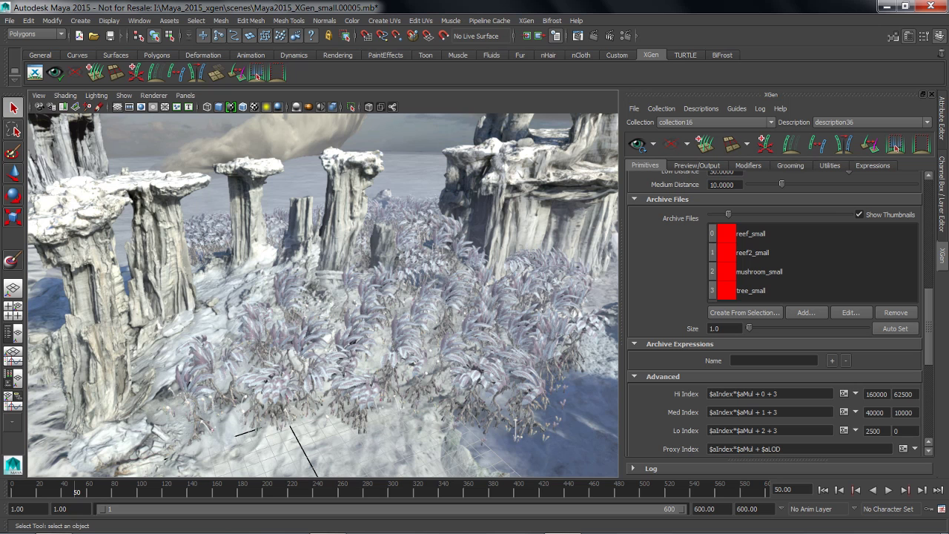
pyautogui.scroll(10, 774, 311)
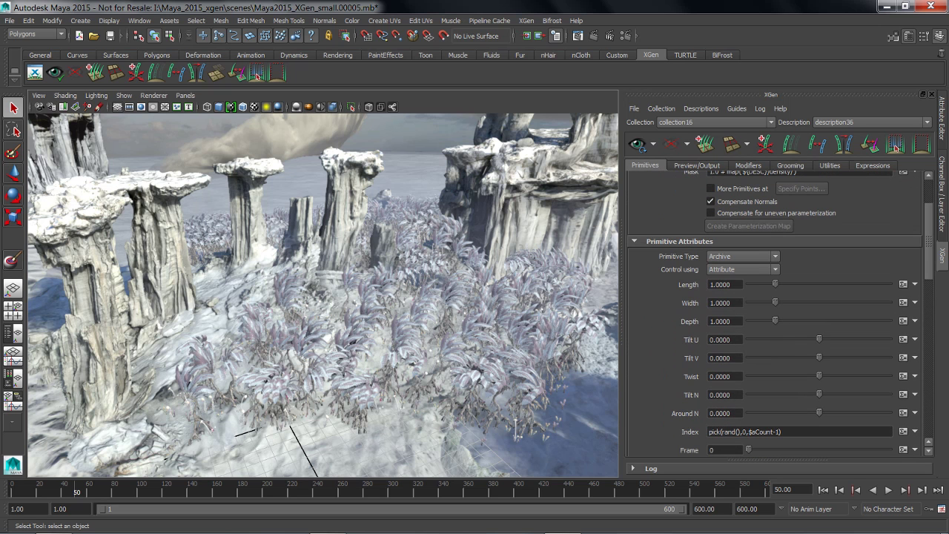
pyautogui.scroll(4, 774, 311)
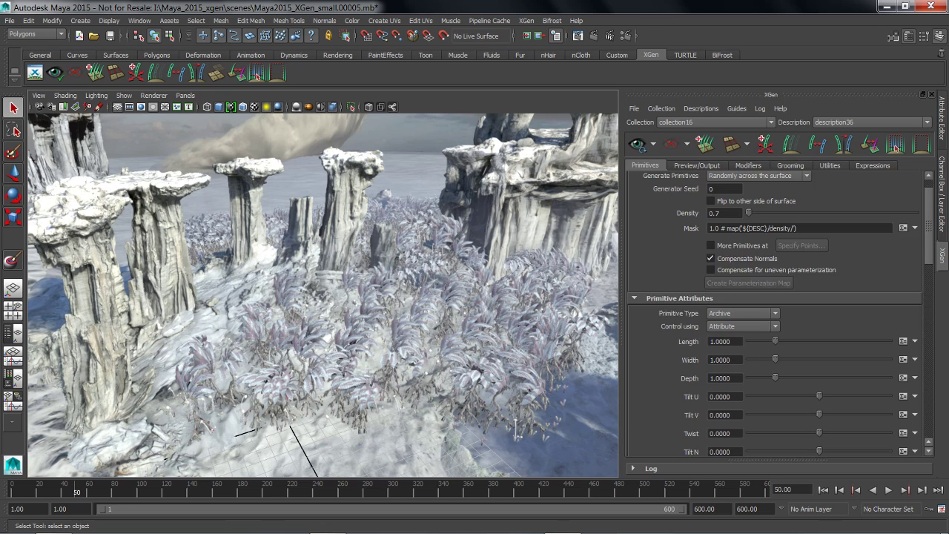
pyautogui.click(915, 251)
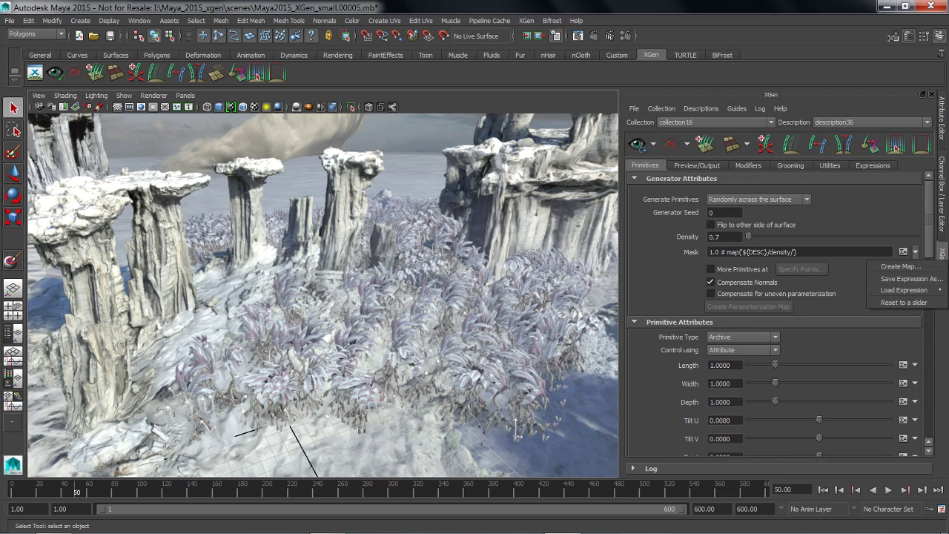
pyautogui.click(901, 266)
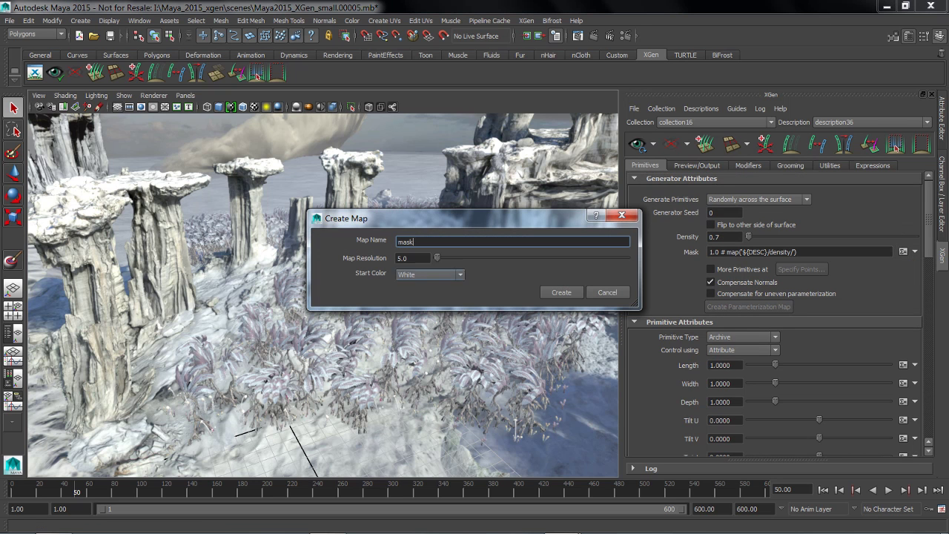
pyautogui.click(430, 274)
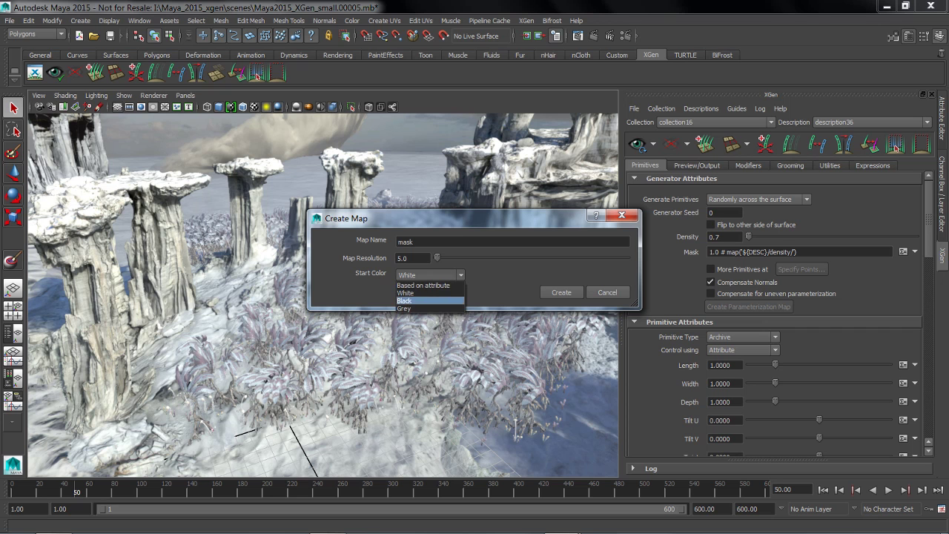
pyautogui.click(415, 300)
pyautogui.click(561, 292)
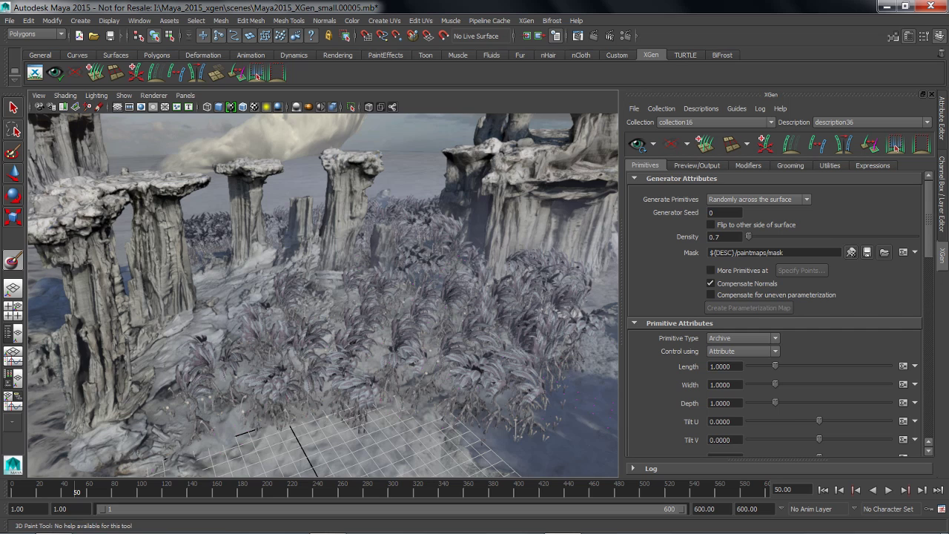
# Step: Show the viewport textured with all lights and paint the mask over the ground around the rock columns
pyautogui.press('6')
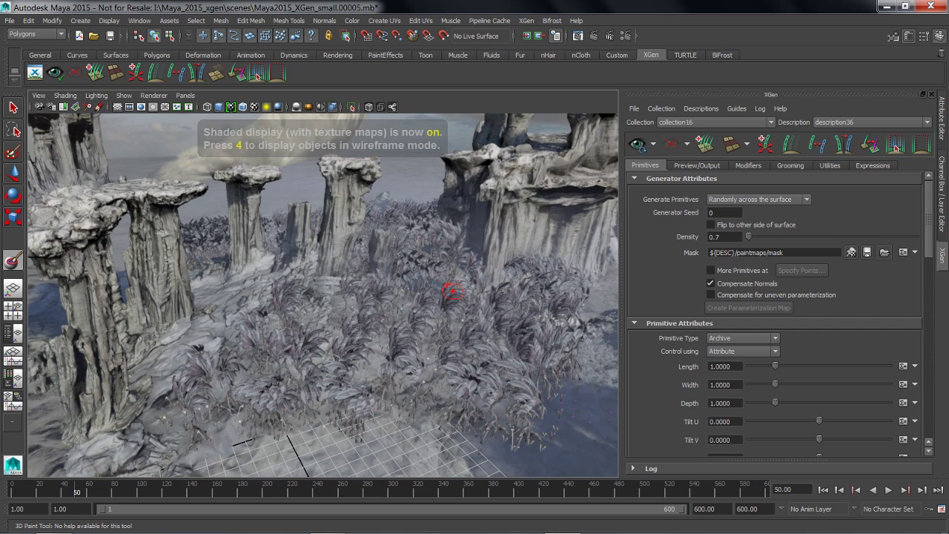
pyautogui.press('7')
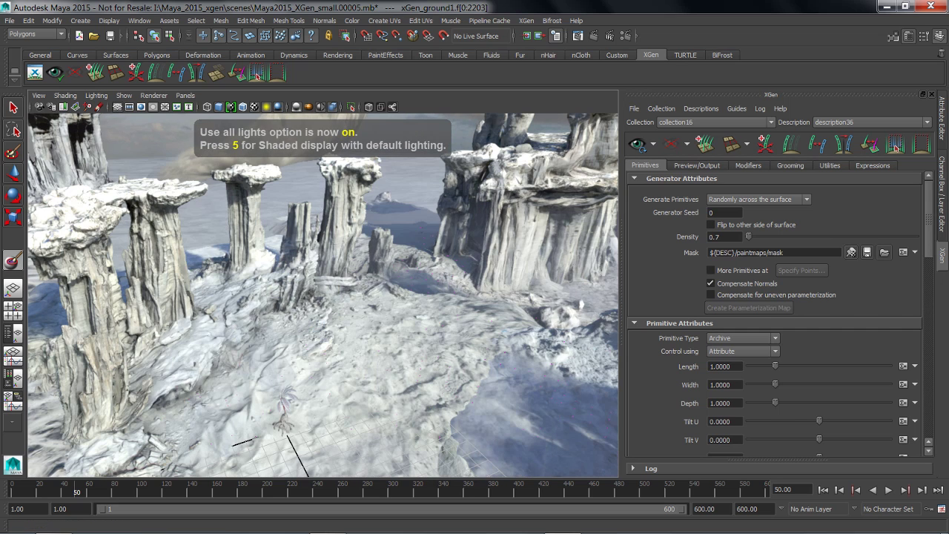
pyautogui.keyDown('alt'); pyautogui.moveTo(323, 312); pyautogui.dragTo(337, 285); pyautogui.keyUp('alt')
pyautogui.keyDown('alt'); pyautogui.moveTo(337, 285); pyautogui.dragTo(397, 293, button='right'); pyautogui.keyUp('alt')
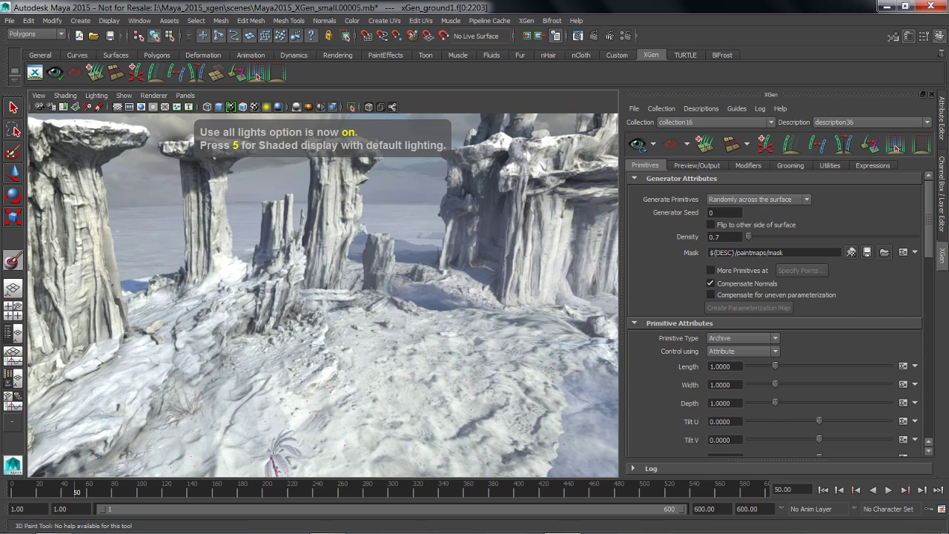
pyautogui.keyDown('alt'); pyautogui.moveTo(334, 345); pyautogui.dragTo(272, 337, button='middle'); pyautogui.keyUp('alt')
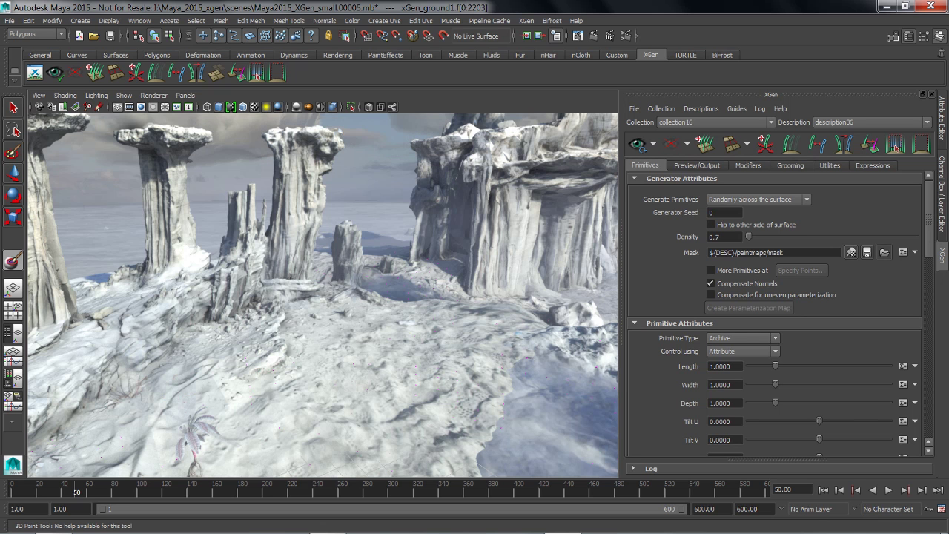
pyautogui.keyDown('alt'); pyautogui.moveTo(238, 263); pyautogui.dragTo(259, 285); pyautogui.keyUp('alt')
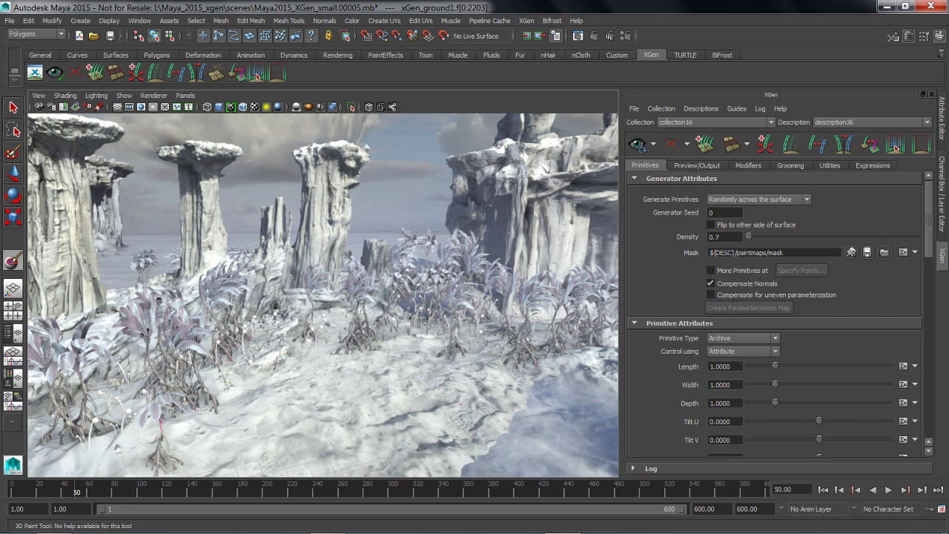
# Step: Examine the painted-in trees and plants close up at ground level and leave the paint tool
pyautogui.moveTo(366, 339)
pyautogui.keyDown('alt'); pyautogui.mouseDown()
pyautogui.moveTo(404, 326)
pyautogui.moveTo(380, 323)
pyautogui.mouseUp(); pyautogui.keyUp('alt')
pyautogui.keyDown('alt'); pyautogui.moveTo(380, 323); pyautogui.dragTo(341, 311, button='middle'); pyautogui.keyUp('alt')
pyautogui.keyDown('alt'); pyautogui.moveTo(341, 310); pyautogui.dragTo(393, 306, button='right'); pyautogui.keyUp('alt')
pyautogui.keyDown('alt'); pyautogui.moveTo(393, 307); pyautogui.dragTo(404, 298); pyautogui.keyUp('alt')
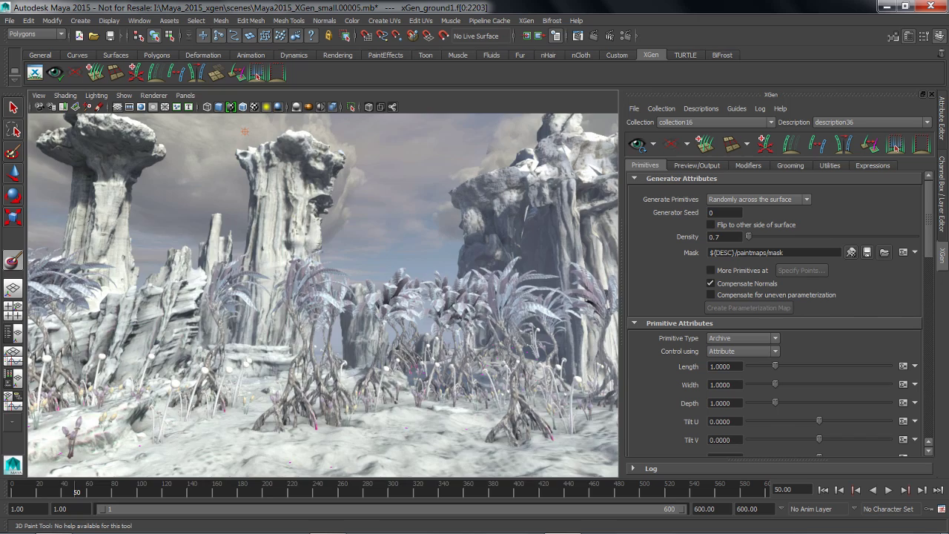
pyautogui.keyDown('alt'); pyautogui.moveTo(404, 298); pyautogui.dragTo(353, 279, button='middle'); pyautogui.keyUp('alt')
pyautogui.keyDown('alt'); pyautogui.moveTo(353, 279); pyautogui.dragTo(360, 272); pyautogui.keyUp('alt')
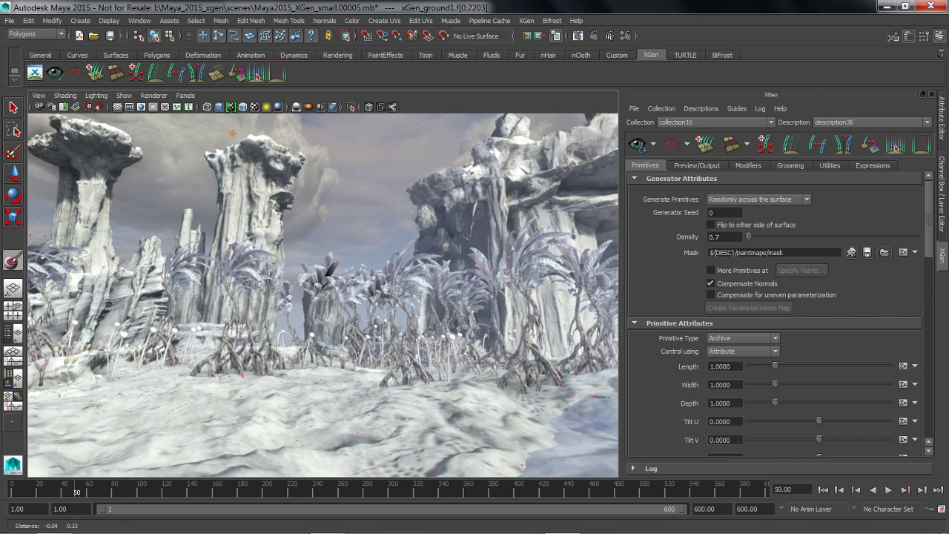
pyautogui.press('w')
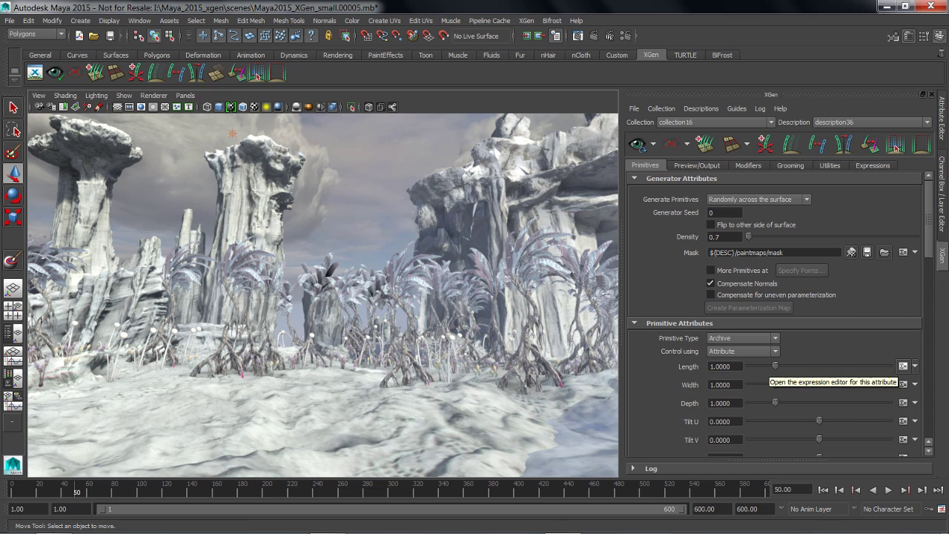
# Step: Randomize the archive length with the expression $a * rand(.2,2) and set the Length to 1.075
pyautogui.click(902, 366)
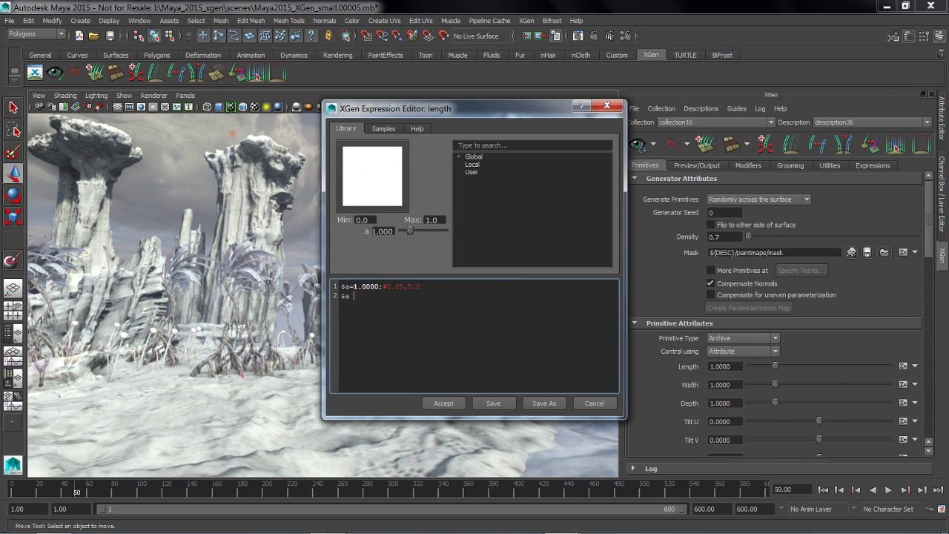
pyautogui.write('@')
pyautogui.press('BackSpace')
pyautogui.write('* rand')
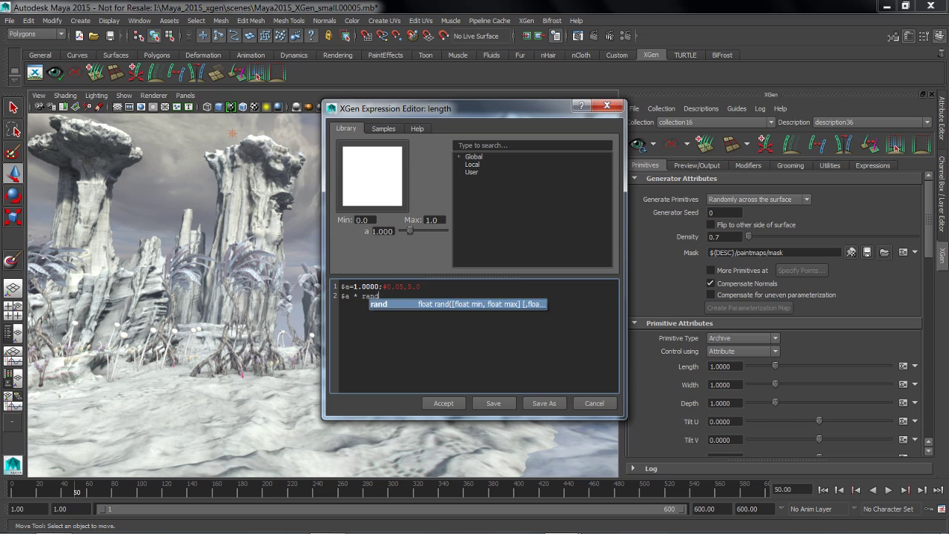
pyautogui.write('(.2')
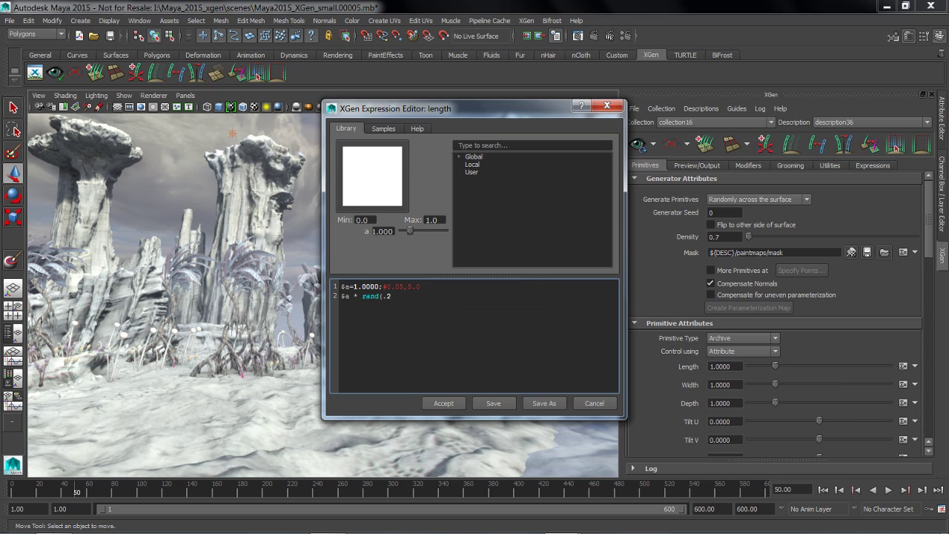
pyautogui.write(',2')
pyautogui.click(443, 403)
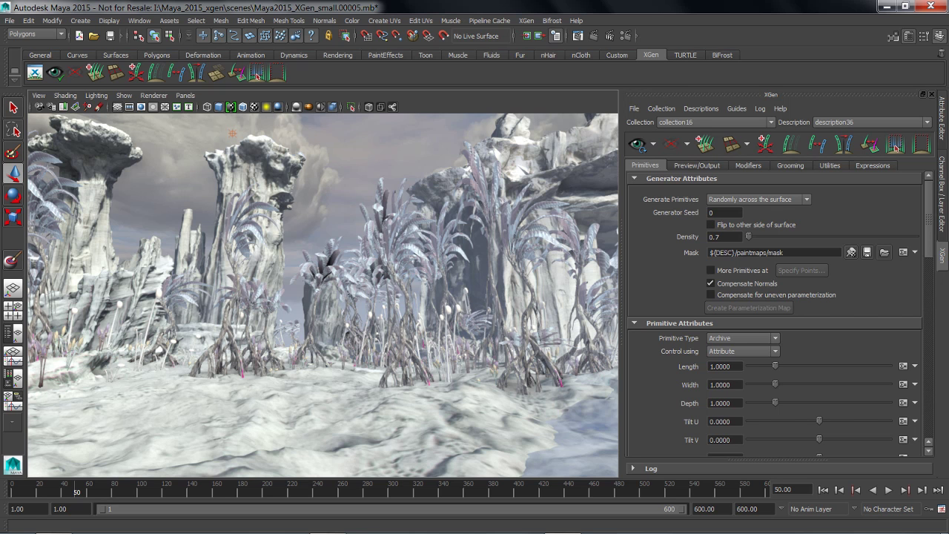
pyautogui.moveTo(776, 366)
pyautogui.mouseDown()
pyautogui.moveTo(763, 366)
pyautogui.moveTo(777, 366)
pyautogui.mouseUp()
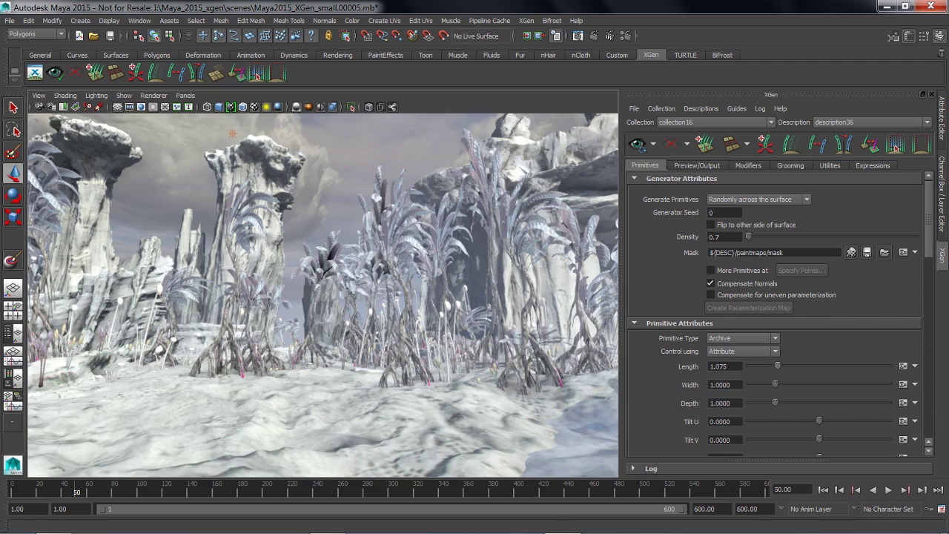
# Step: Examine the height variation of the scattered trees and plants from several ground-level angles
pyautogui.keyDown('alt'); pyautogui.moveTo(323, 297); pyautogui.dragTo(375, 298); pyautogui.keyUp('alt')
pyautogui.keyDown('alt'); pyautogui.moveTo(375, 298); pyautogui.dragTo(395, 295, button='middle'); pyautogui.keyUp('alt')
pyautogui.keyDown('alt'); pyautogui.moveTo(394, 296); pyautogui.dragTo(411, 296, button='right'); pyautogui.keyUp('alt')
pyautogui.keyDown('alt'); pyautogui.moveTo(411, 296); pyautogui.dragTo(363, 297); pyautogui.keyUp('alt')
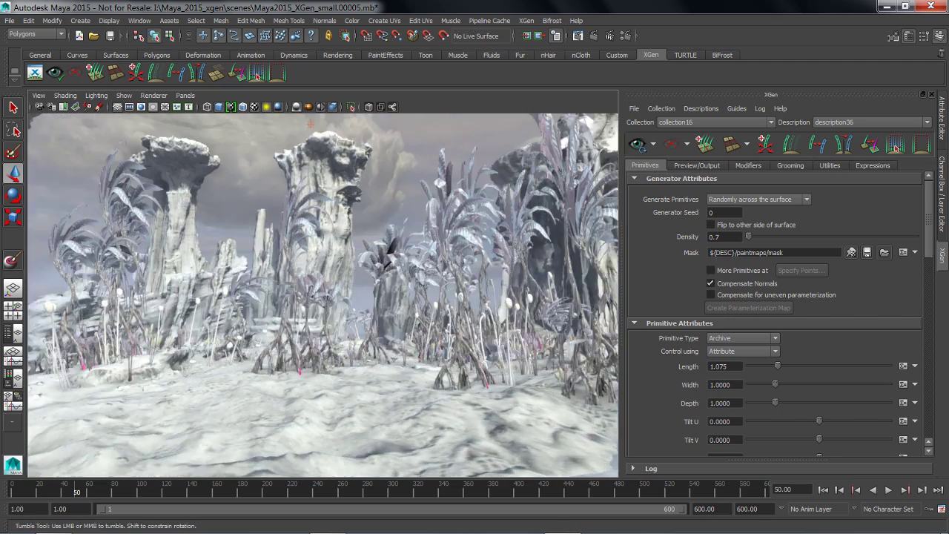
pyautogui.keyDown('alt'); pyautogui.moveTo(310, 123); pyautogui.dragTo(321, 136, button='right'); pyautogui.keyUp('alt')
pyautogui.keyDown('alt'); pyautogui.moveTo(172, 124); pyautogui.dragTo(202, 129, button='middle'); pyautogui.keyUp('alt')
pyautogui.keyDown('alt'); pyautogui.moveTo(201, 129); pyautogui.dragTo(155, 123); pyautogui.keyUp('alt')
pyautogui.moveTo(134, 113)
pyautogui.keyDown('alt'); pyautogui.mouseDown(button='middle')
pyautogui.moveTo(165, 114)
pyautogui.moveTo(151, 116)
pyautogui.mouseUp(button='middle'); pyautogui.keyUp('alt')
pyautogui.keyDown('alt'); pyautogui.moveTo(152, 116); pyautogui.dragTo(127, 119); pyautogui.keyUp('alt')
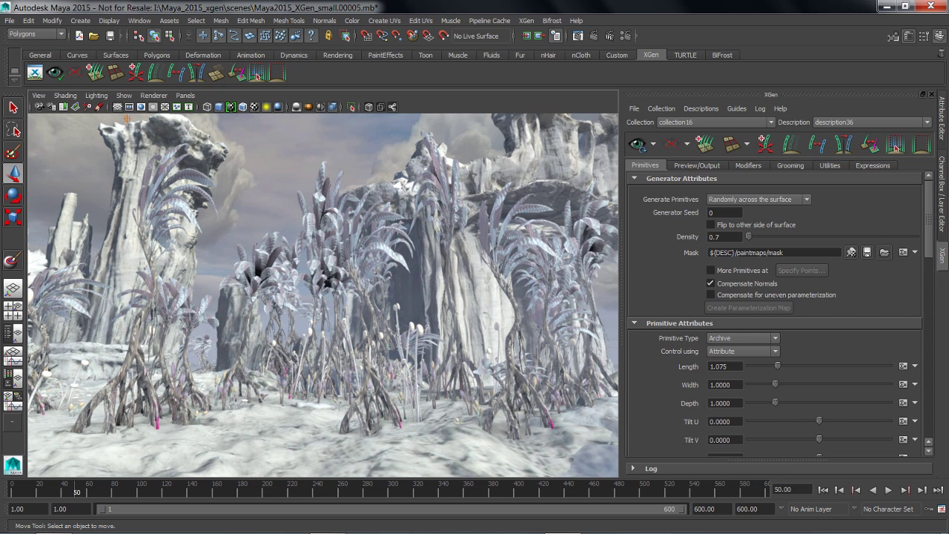
pyautogui.keyDown('alt'); pyautogui.moveTo(127, 119); pyautogui.dragTo(115, 115); pyautogui.keyUp('alt')
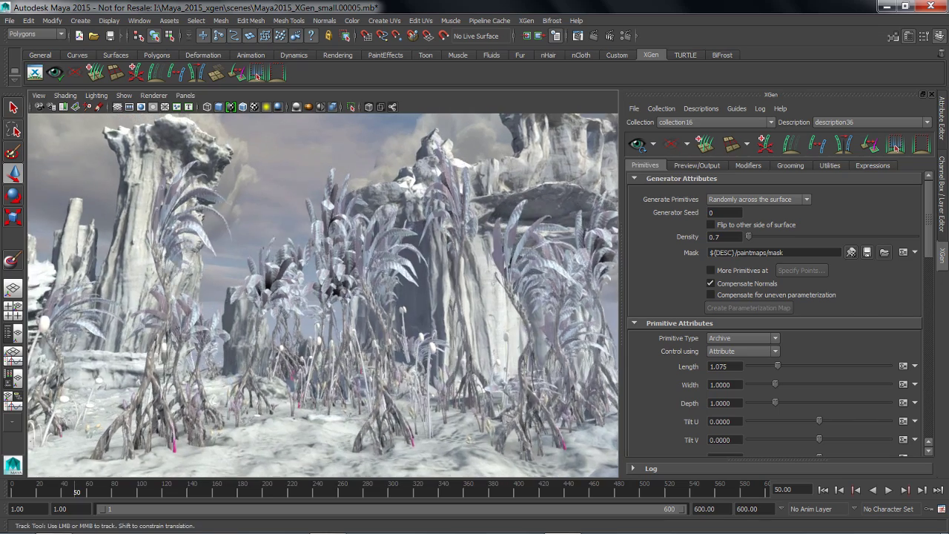